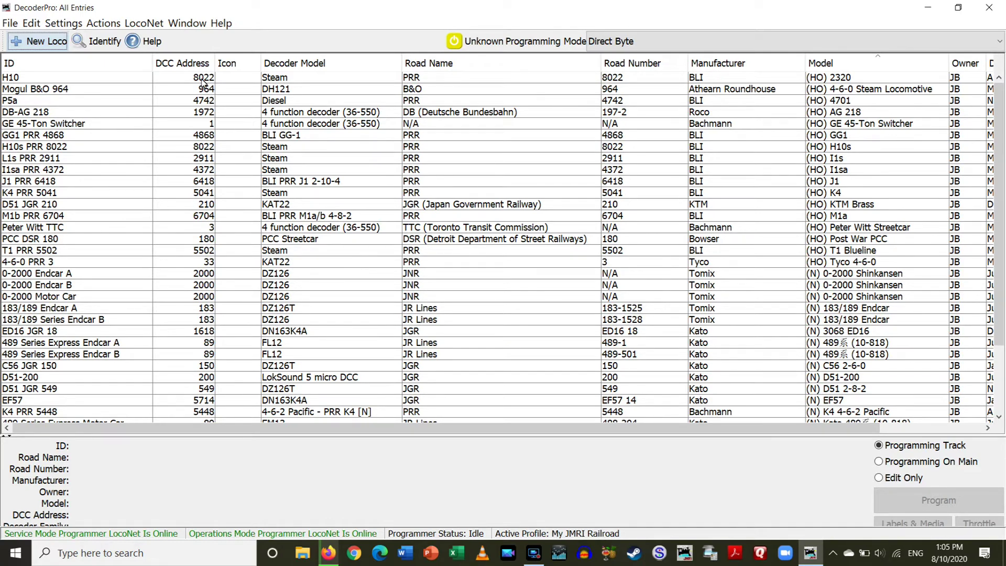
# Open the DecoderPro Preferences window from the Edit menu.
pyautogui.click(149, 25)
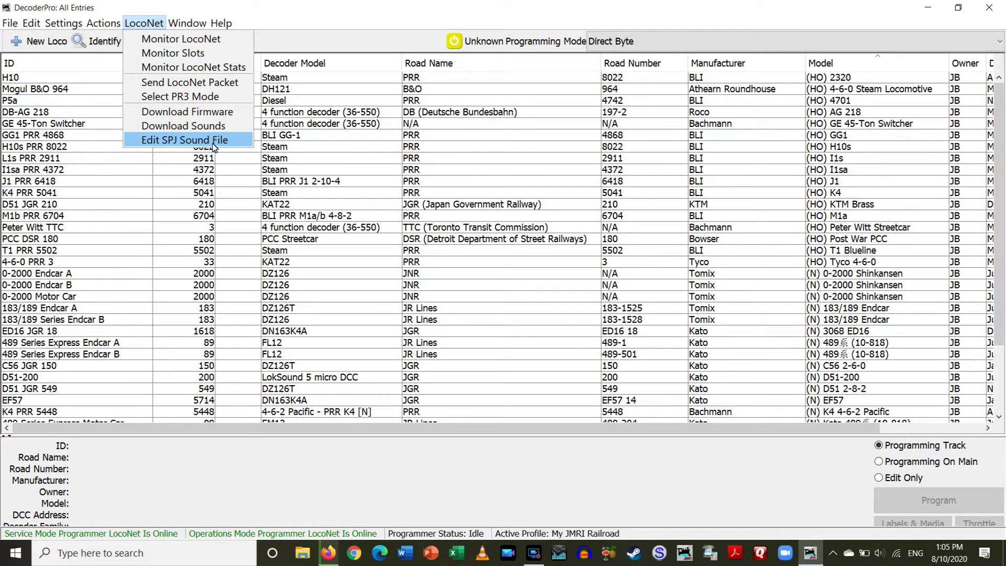
pyautogui.click(311, 18)
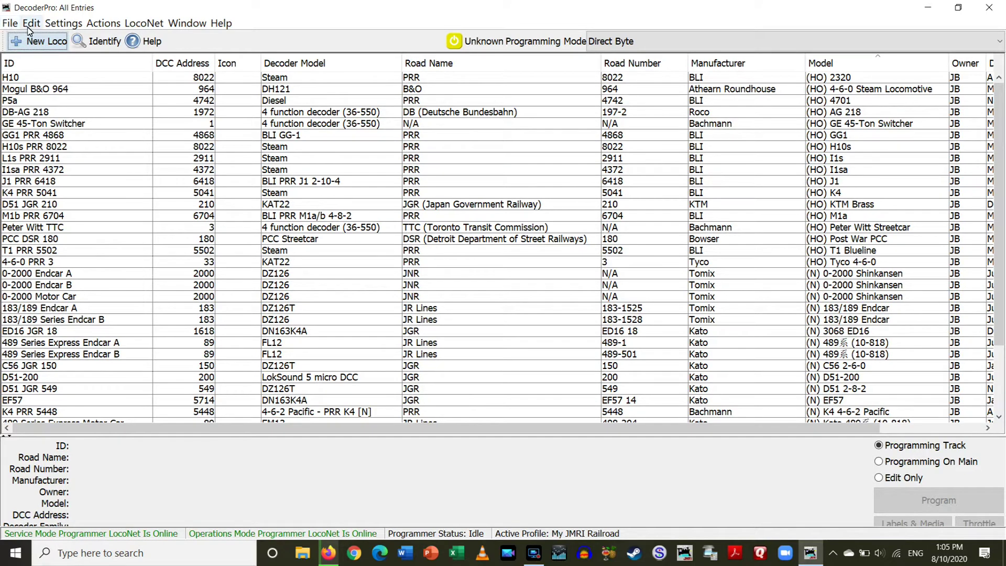
pyautogui.click(63, 23)
pyautogui.moveTo(31, 23)
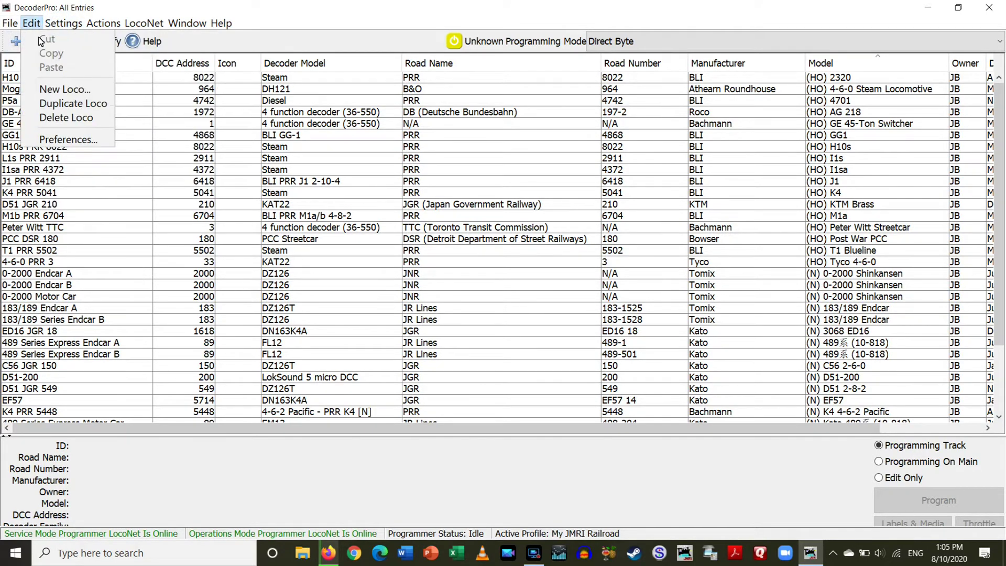
pyautogui.click(84, 140)
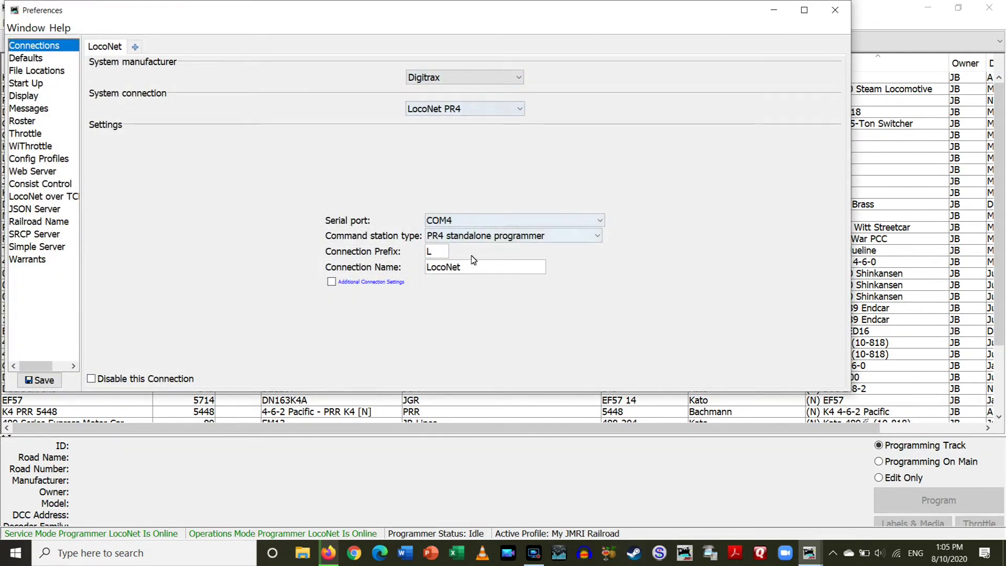
# Pick a new LocoNet command station type, save, and restart DecoderPro to apply it.
pyautogui.click(598, 239)
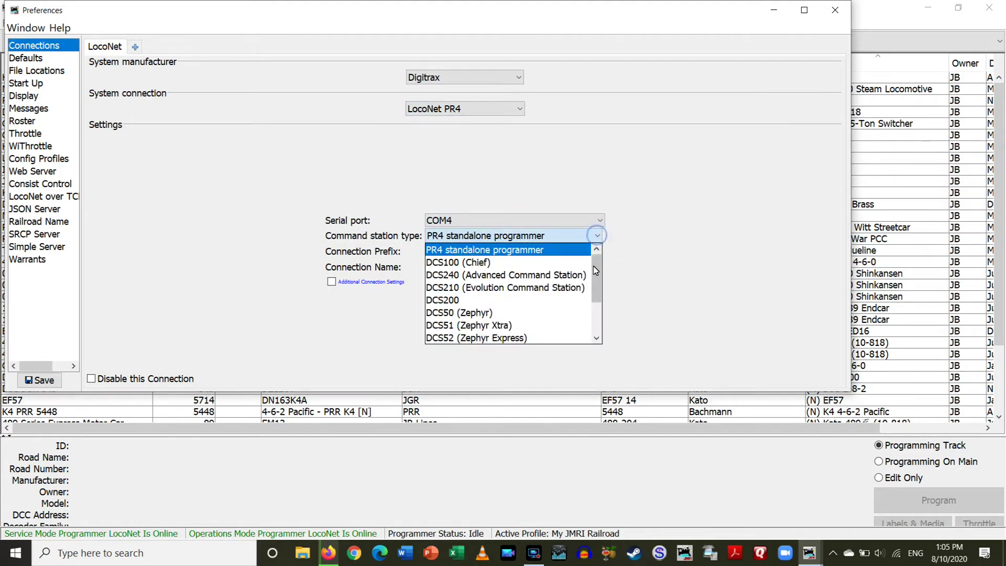
pyautogui.scroll(-1, 600, 287)
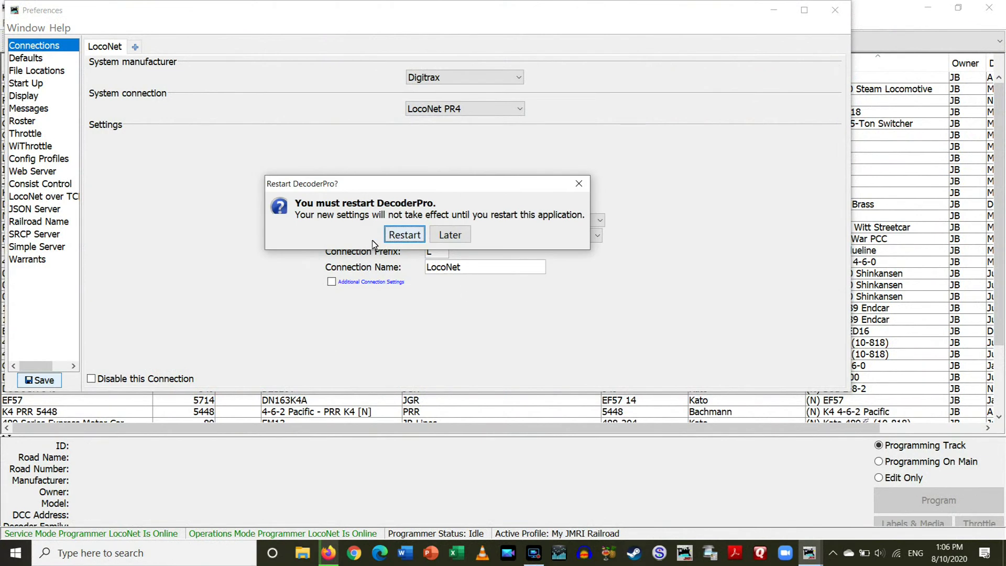
pyautogui.click(411, 237)
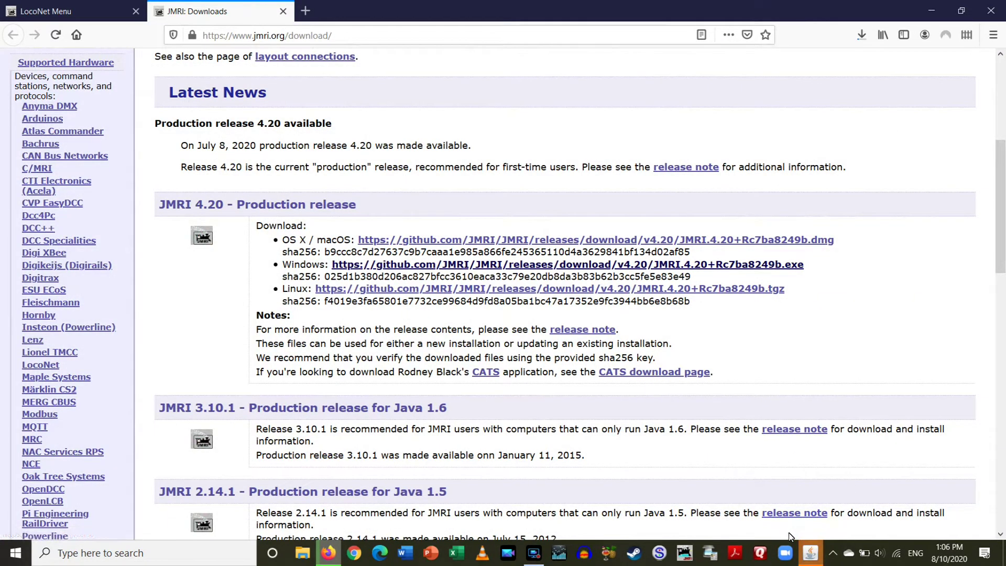
pyautogui.moveTo(812, 553)
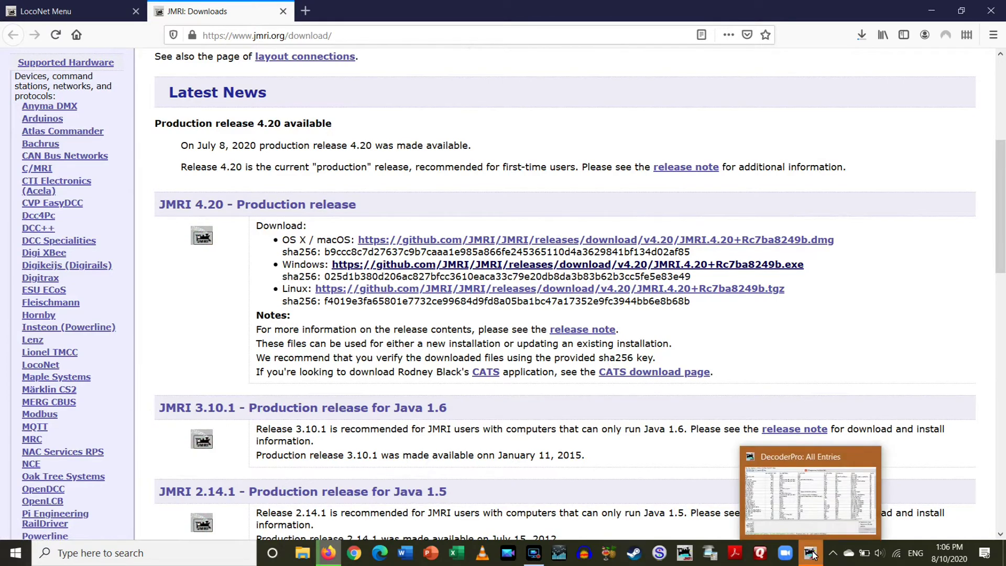
pyautogui.click(817, 506)
# Maximize DecoderPro, open Configure DS64 for unit 10, and show the Output Addresses tab.
pyautogui.click(950, 6)
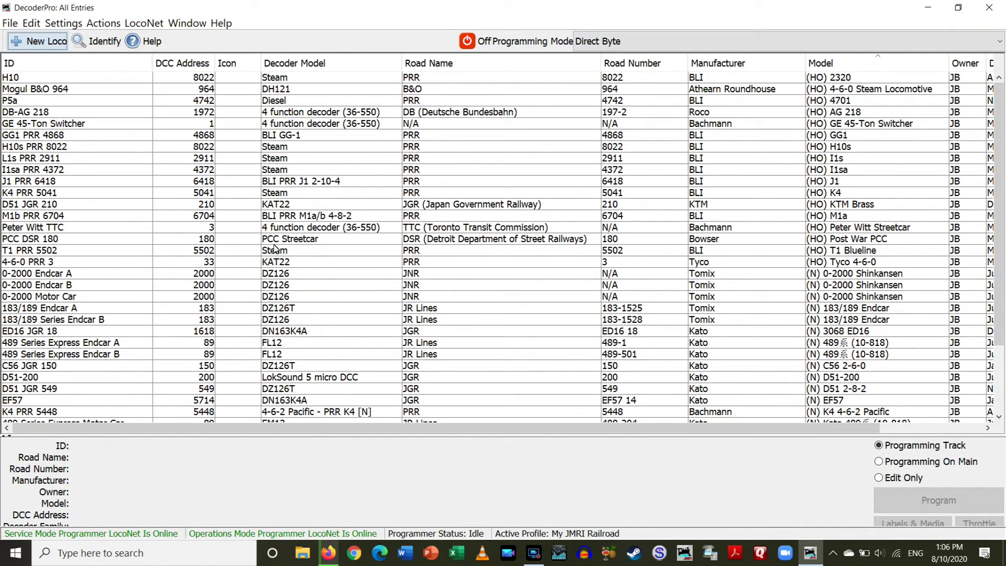
pyautogui.click(142, 23)
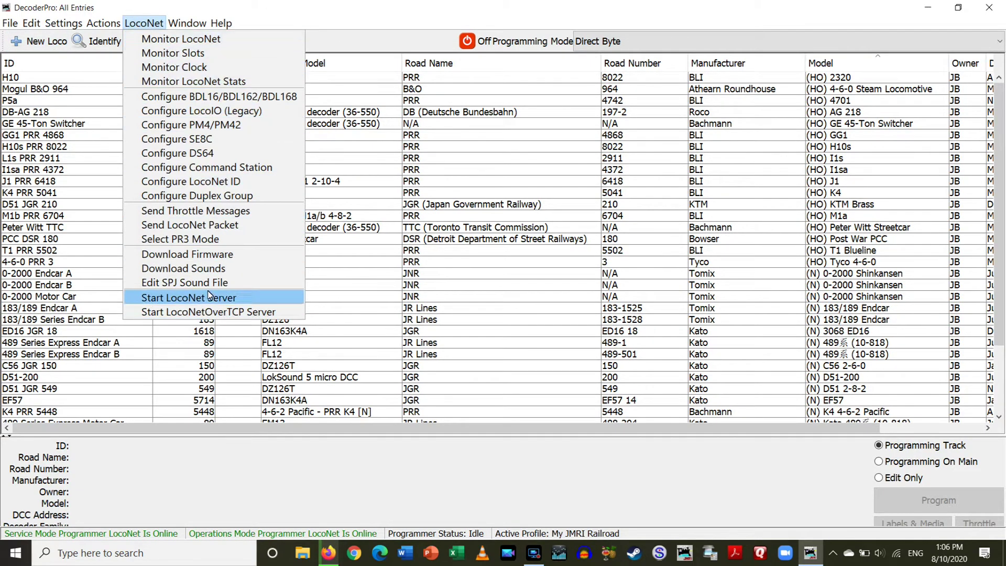
pyautogui.click(194, 155)
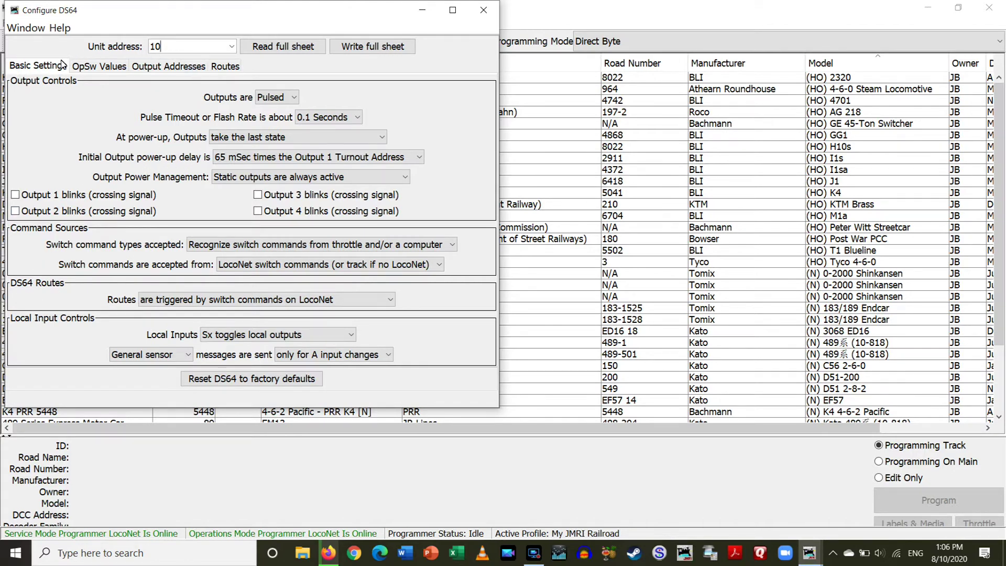
pyautogui.click(190, 72)
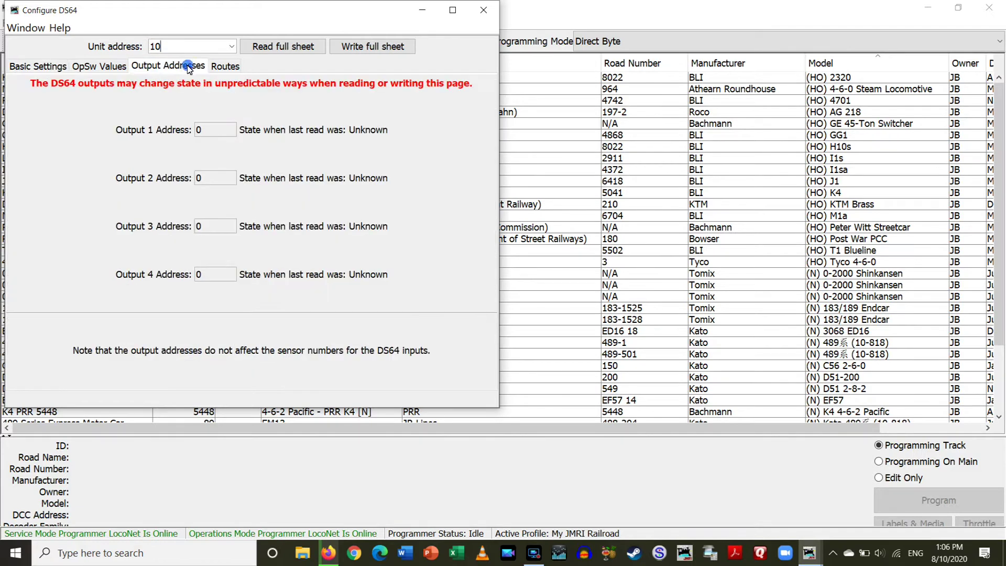
pyautogui.click(213, 132)
# Set DS64 Output 2 to address 12 and Output 3 to address 13.
pyautogui.click(224, 179)
pyautogui.press('BackSpace')
pyautogui.click(210, 224)
pyautogui.press('BackSpace')
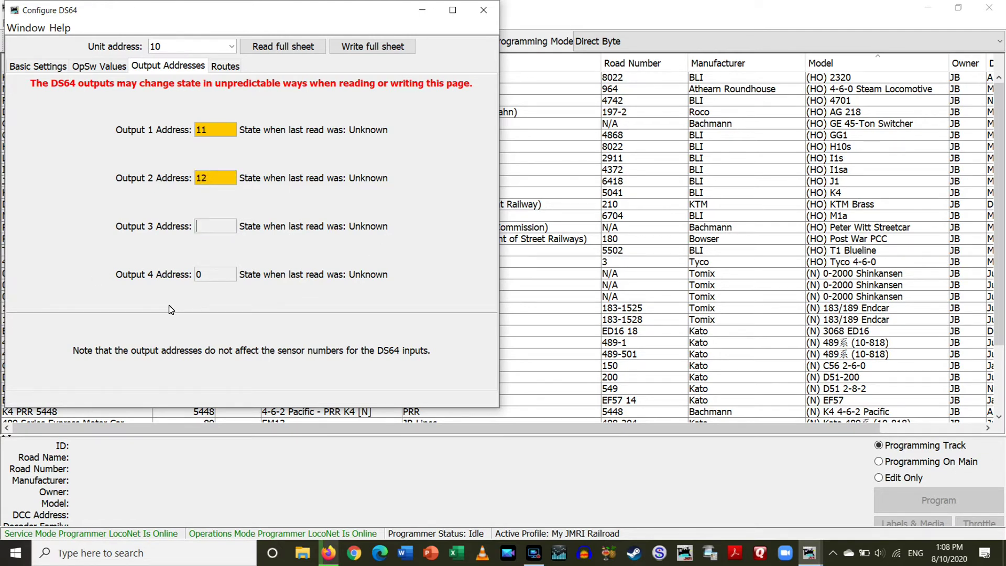
pyautogui.write('13')
pyautogui.click(216, 275)
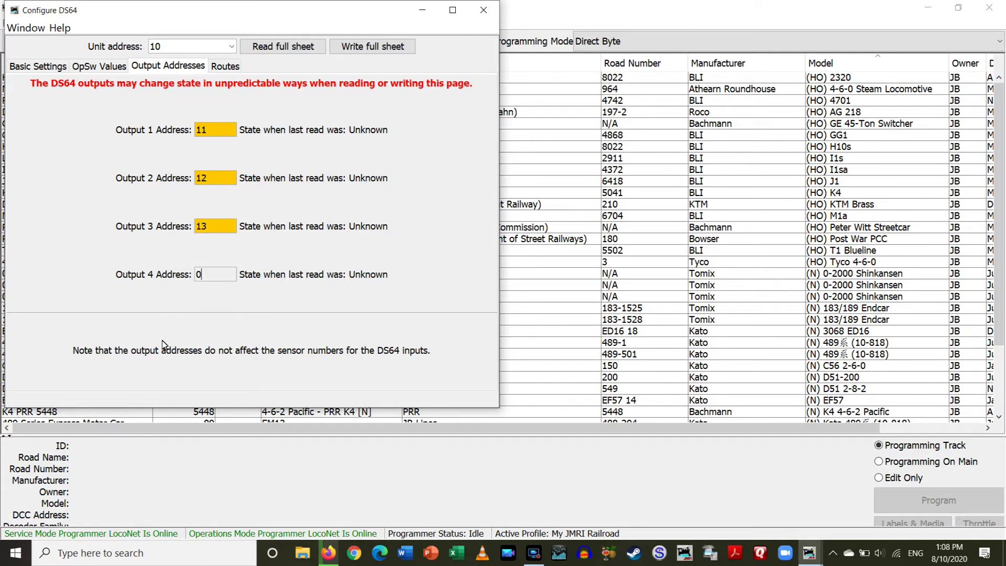
# Set Output 4 to address 21, write the full sheet, and move the DS64 window aside.
pyautogui.press('BackSpace')
pyautogui.write('21')
pyautogui.click(220, 224)
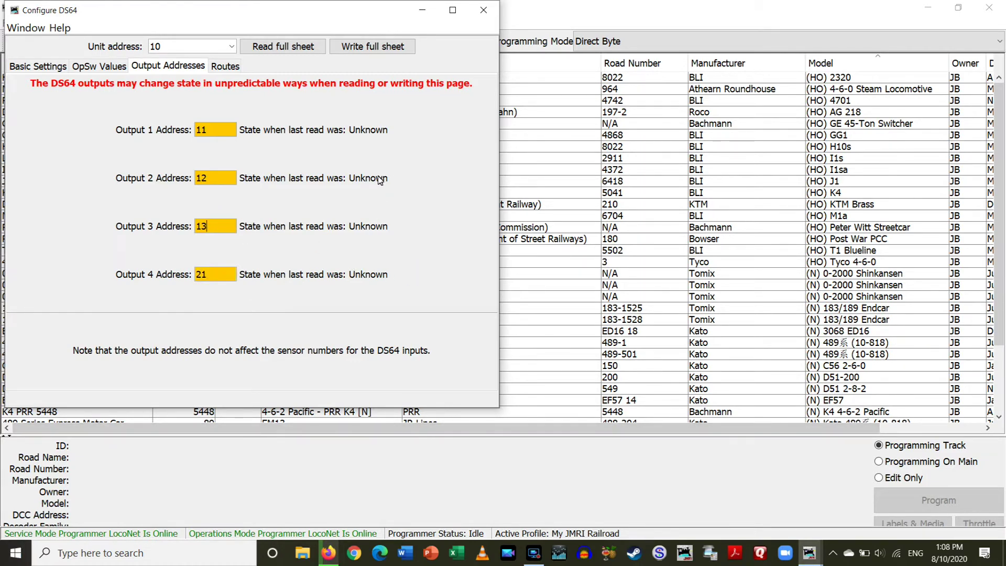
pyautogui.click(373, 47)
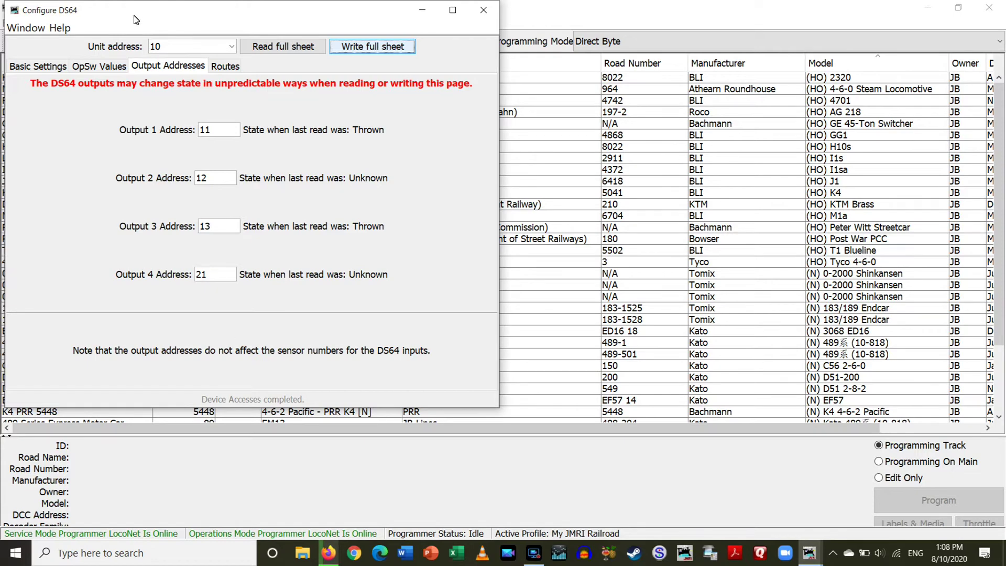
pyautogui.moveTo(229, 14); pyautogui.dragTo(733, 100)
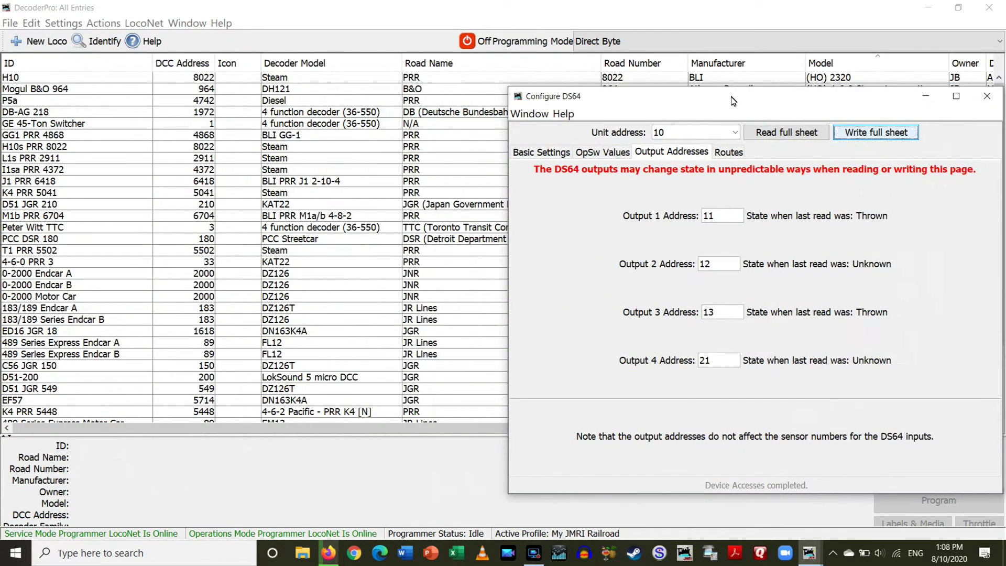
# Open Turnout Control and toggle turnout 11 Thrown/Closed four times, ending Closed.
pyautogui.click(342, 14)
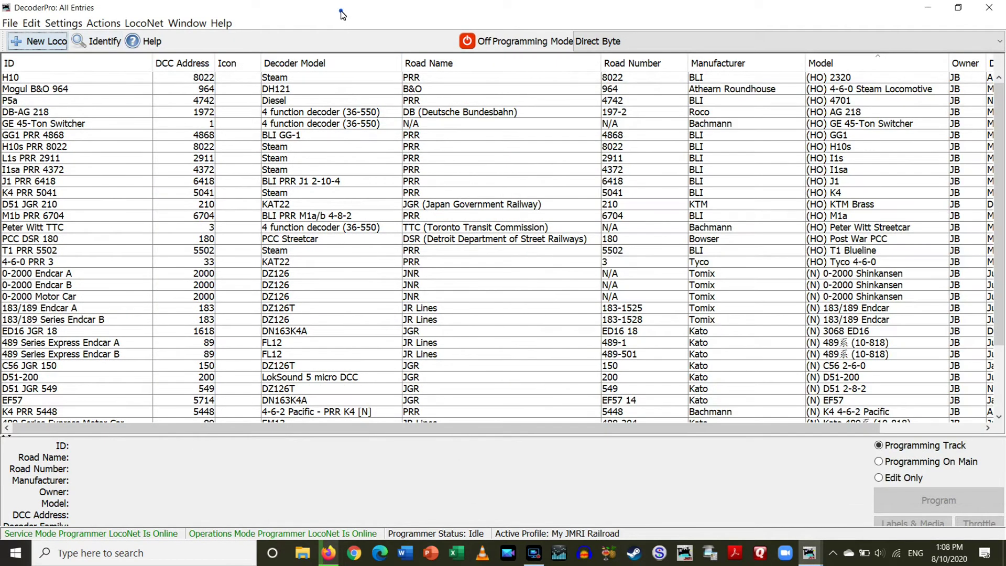
pyautogui.click(105, 23)
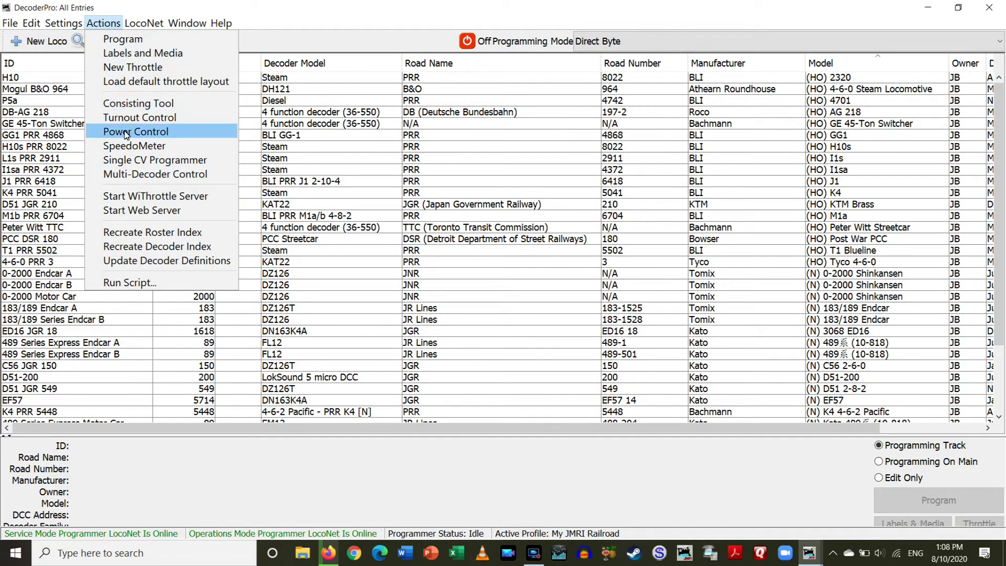
pyautogui.click(126, 117)
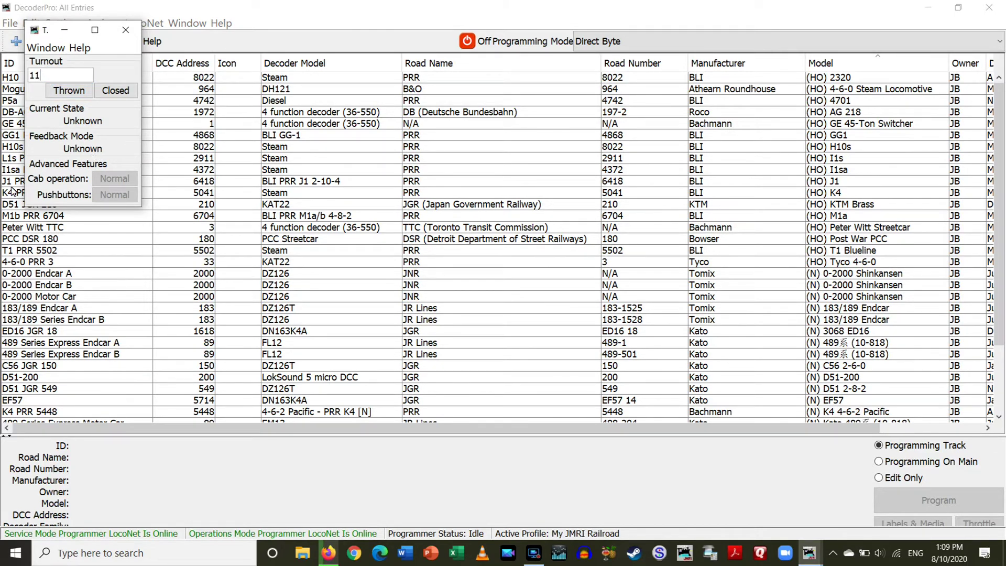
pyautogui.click(78, 92)
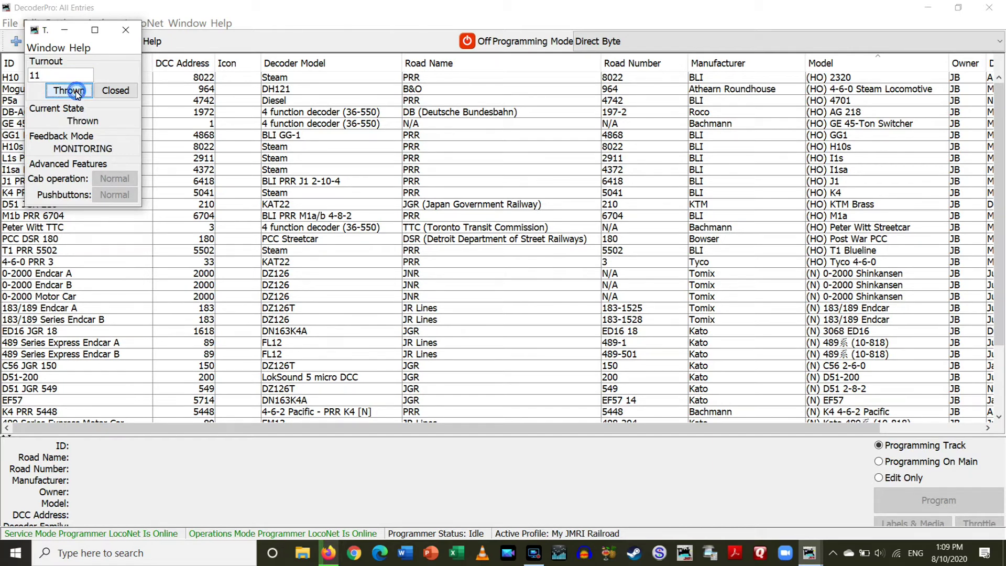
pyautogui.click(127, 92)
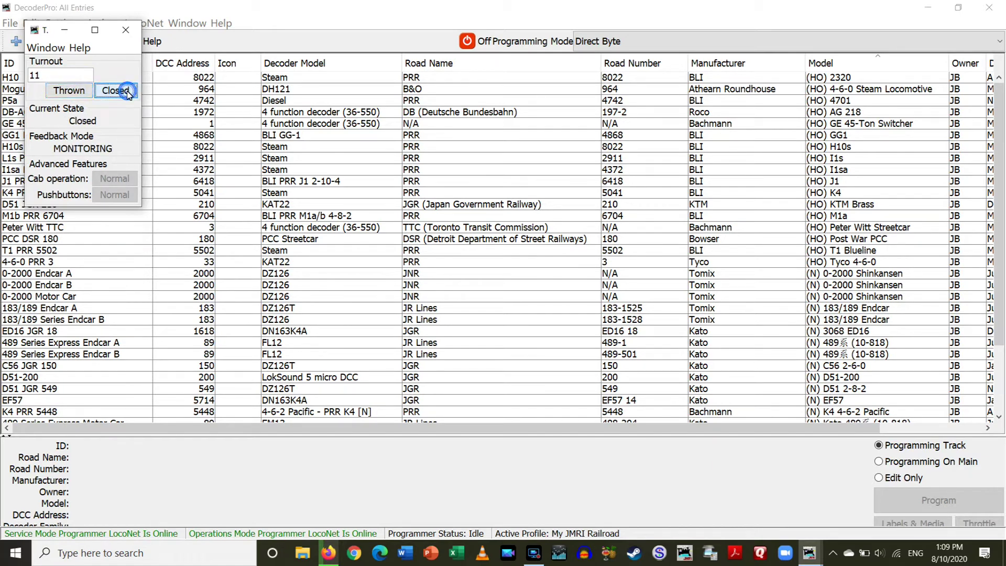
pyautogui.click(70, 93)
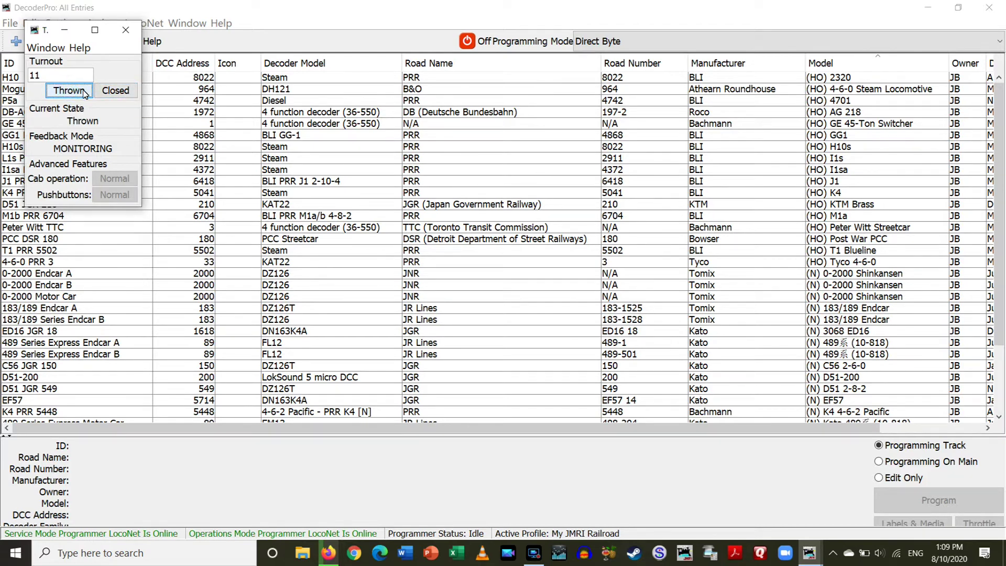
pyautogui.click(119, 95)
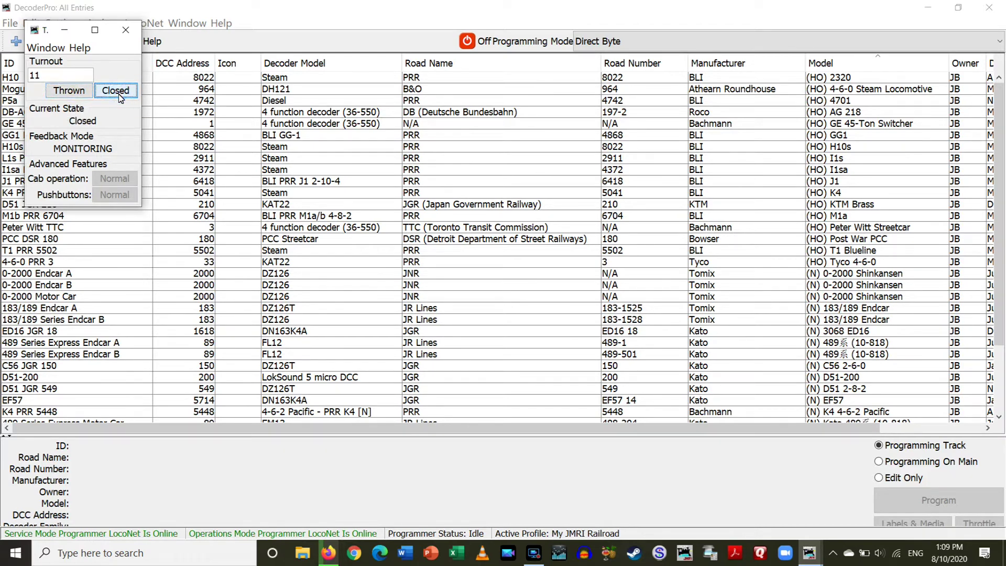
pyautogui.click(72, 93)
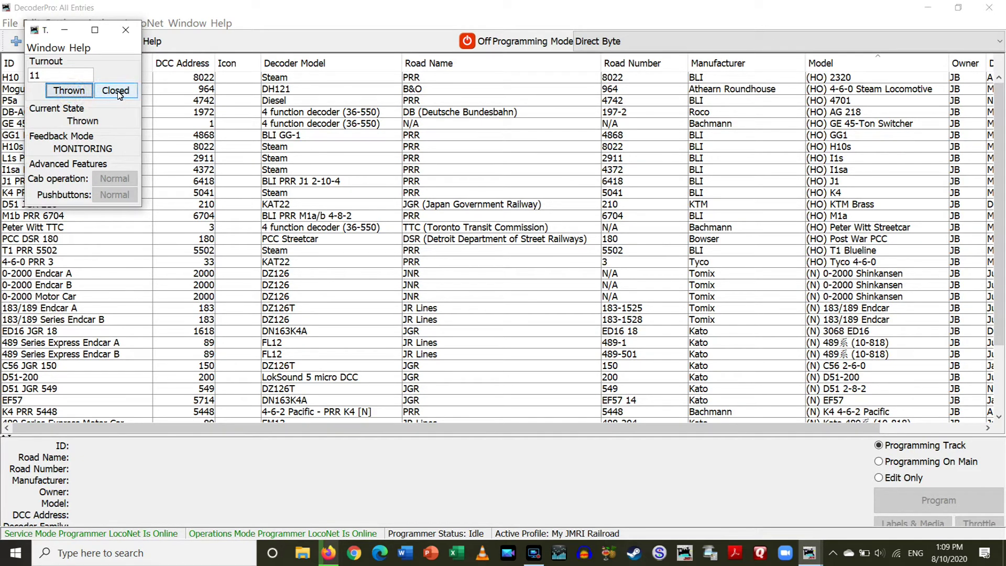
pyautogui.click(119, 93)
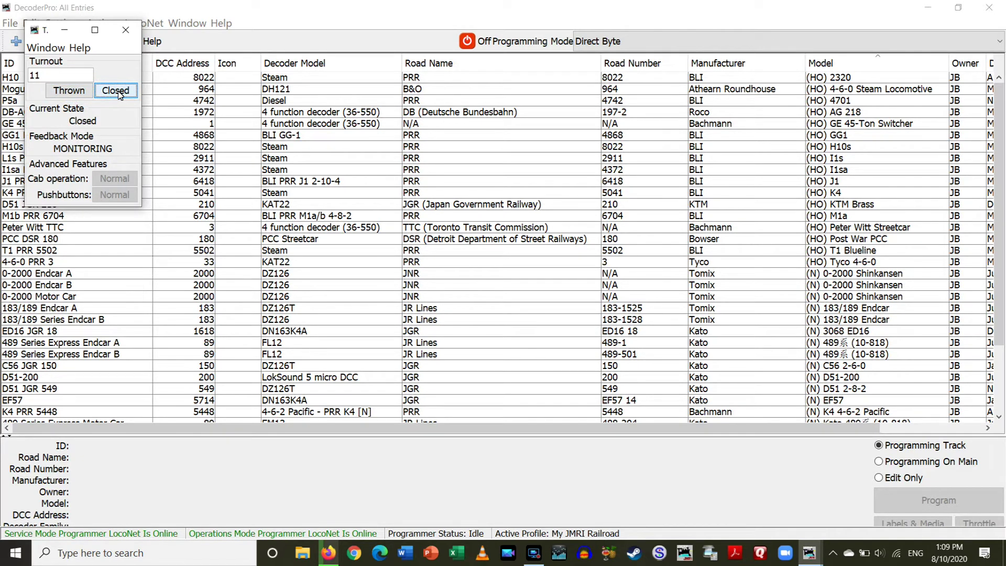
pyautogui.click(78, 94)
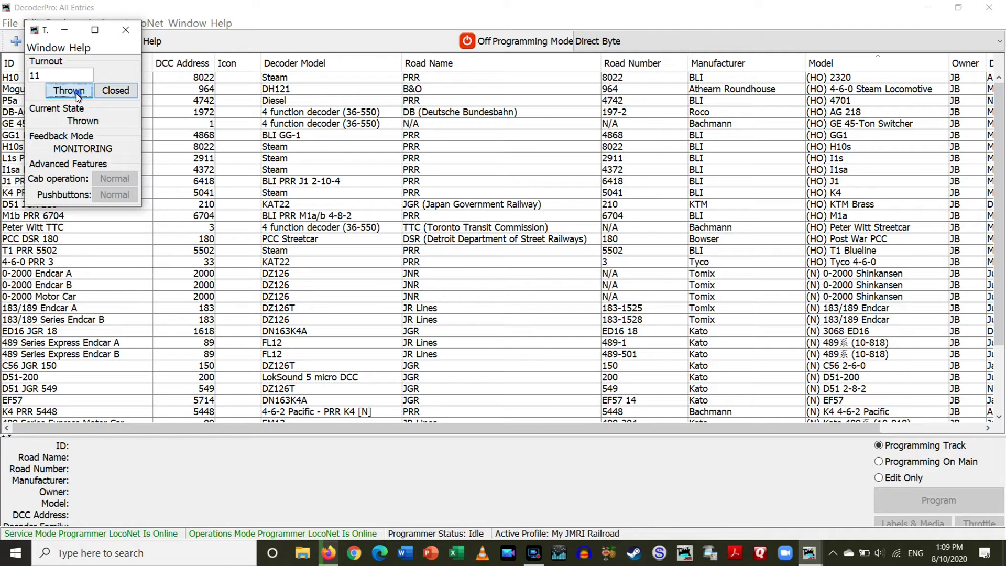
pyautogui.click(113, 91)
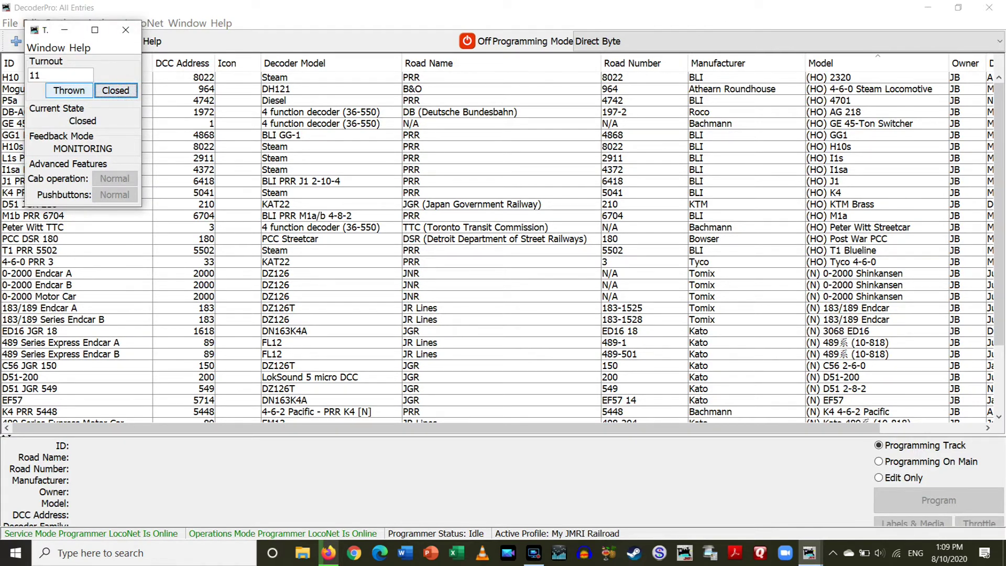
pyautogui.click(54, 77)
# Switch the turnout control to turnout 12 and toggle it between Thrown and Closed.
pyautogui.press('BackSpace')
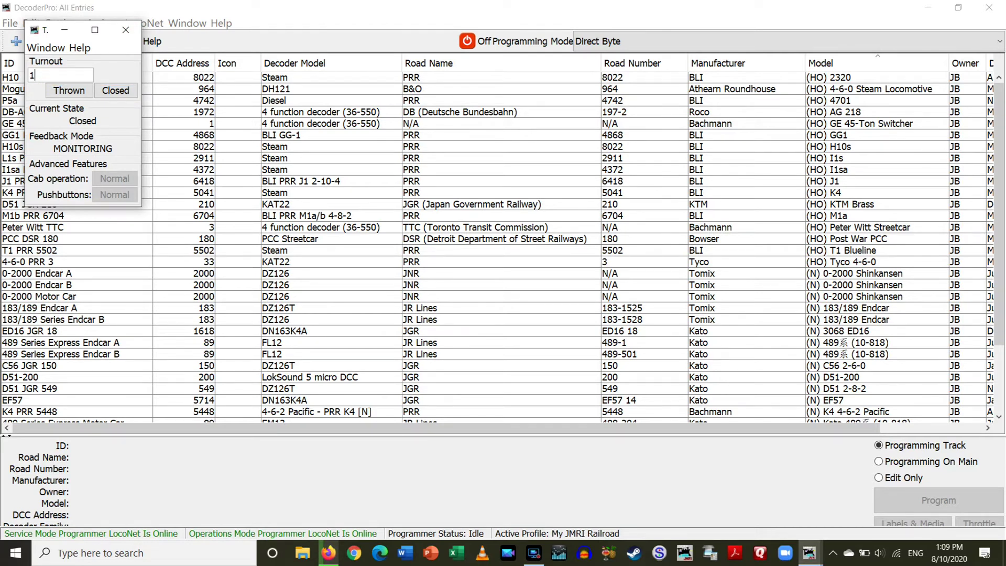
pyautogui.write('2')
pyautogui.click(68, 92)
pyautogui.click(123, 94)
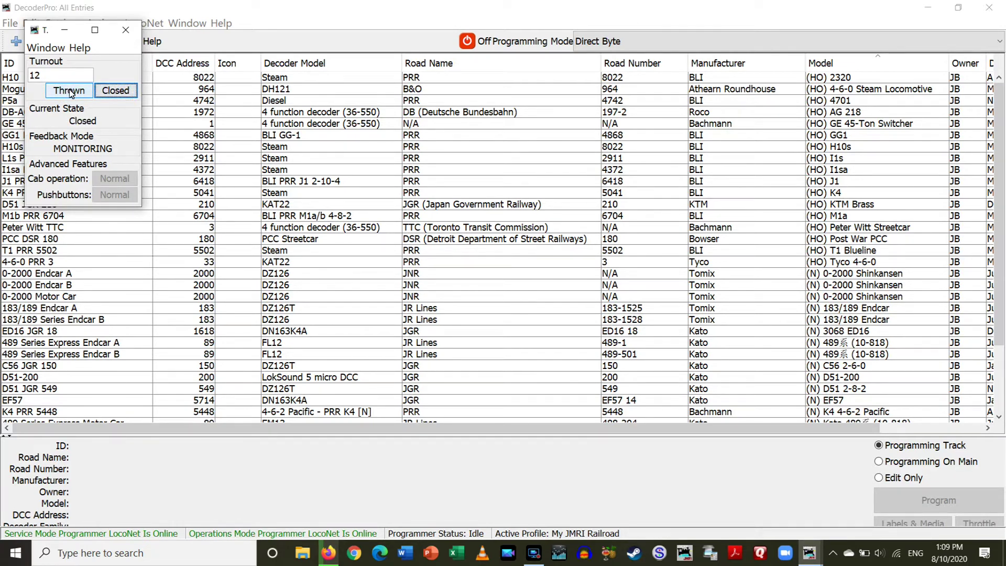
pyautogui.click(69, 91)
pyautogui.click(124, 92)
pyautogui.click(67, 91)
# Change to turnout 13 and toggle it, returning it to Closed.
pyautogui.click(57, 75)
pyautogui.press('BackSpace')
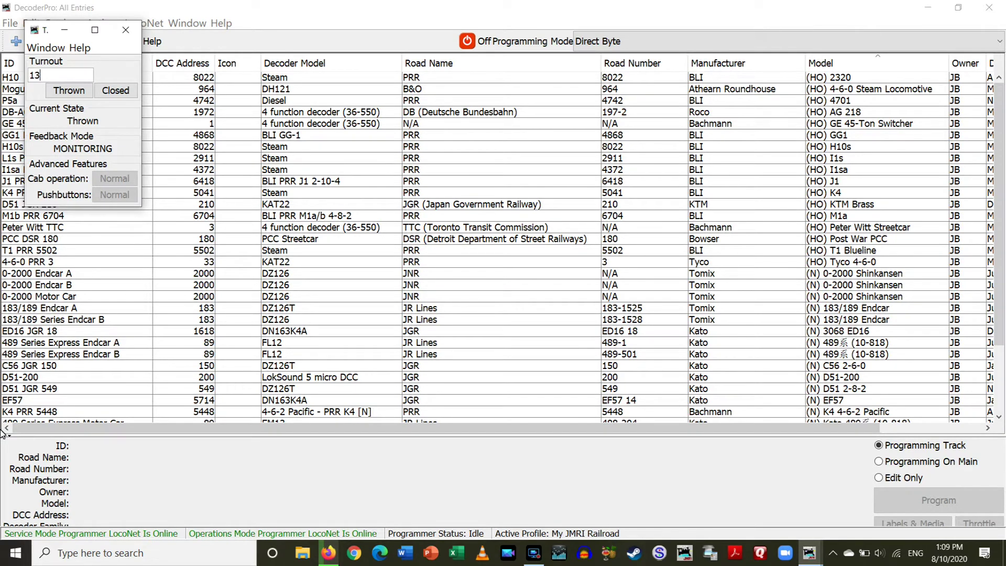
pyautogui.click(67, 90)
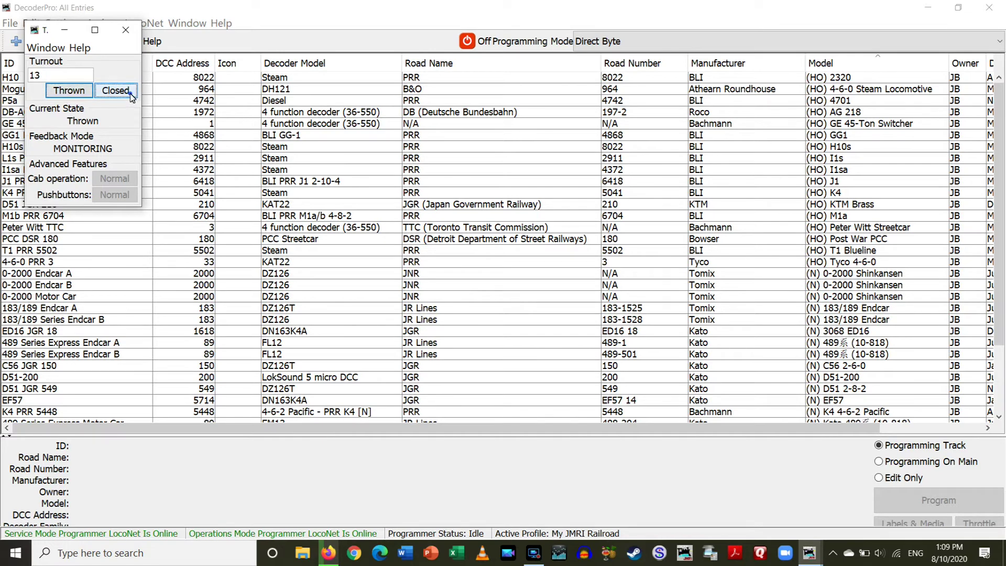
pyautogui.click(130, 94)
pyautogui.click(73, 92)
pyautogui.click(130, 93)
pyautogui.click(63, 90)
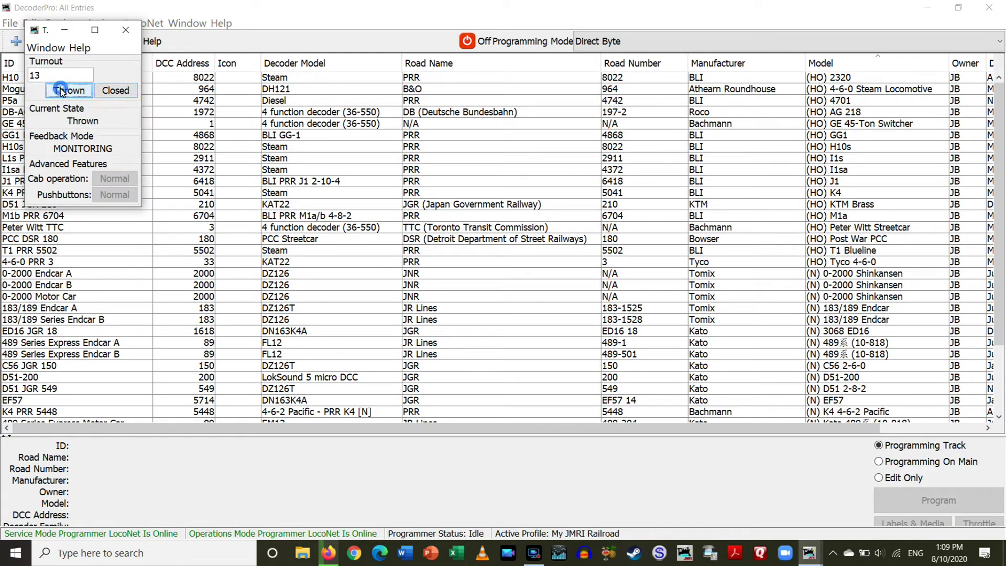
pyautogui.click(122, 91)
# Change to turnout 21 and toggle it four times, ending Closed.
pyautogui.click(60, 77)
pyautogui.press('BackSpace')
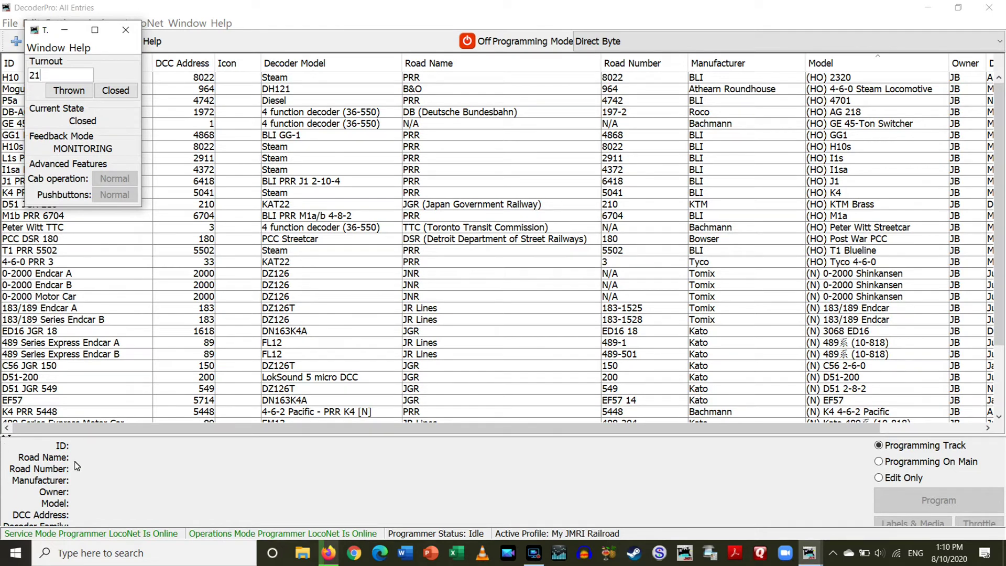
pyautogui.click(69, 91)
pyautogui.click(120, 91)
pyautogui.click(79, 90)
pyautogui.click(125, 90)
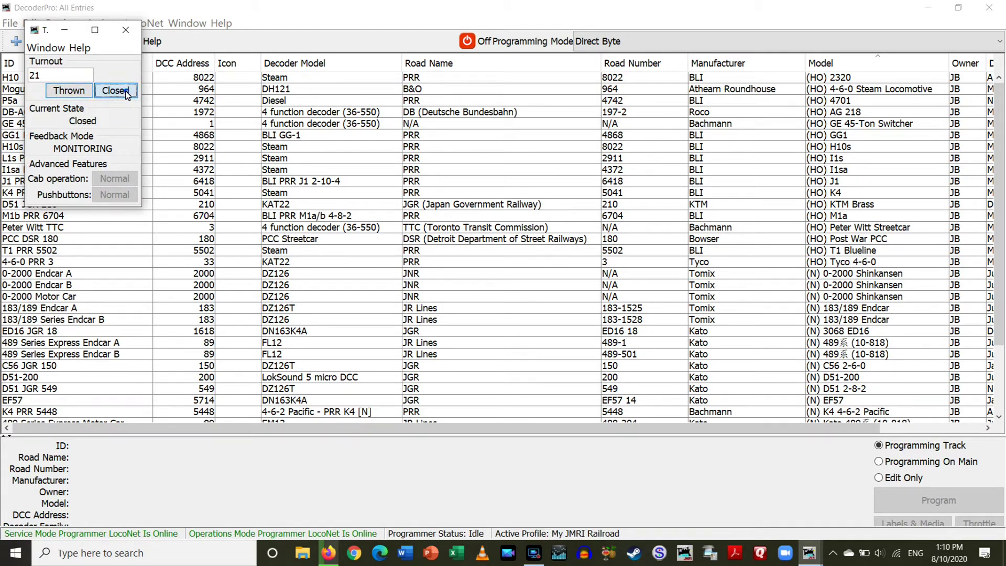
pyautogui.click(76, 91)
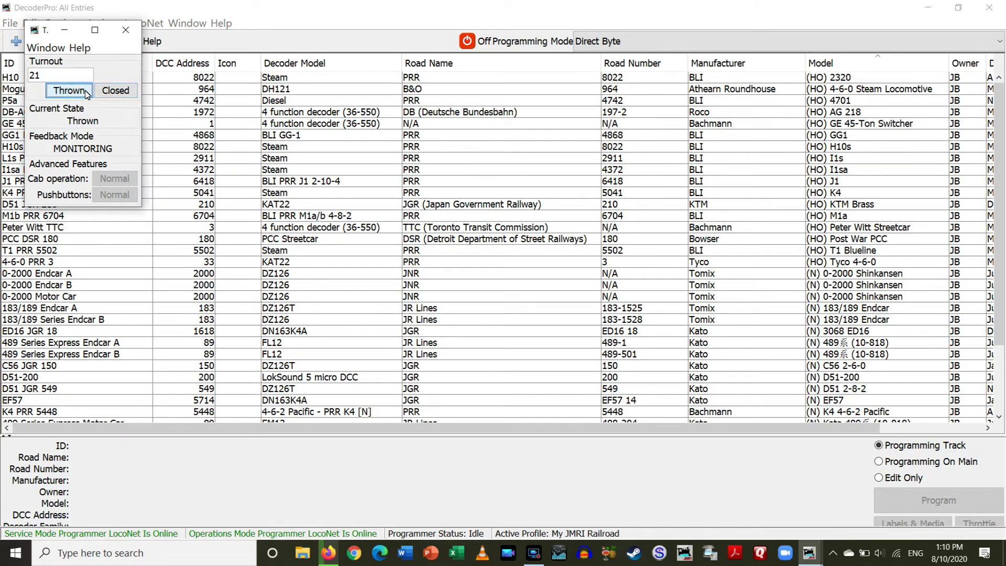
pyautogui.click(119, 92)
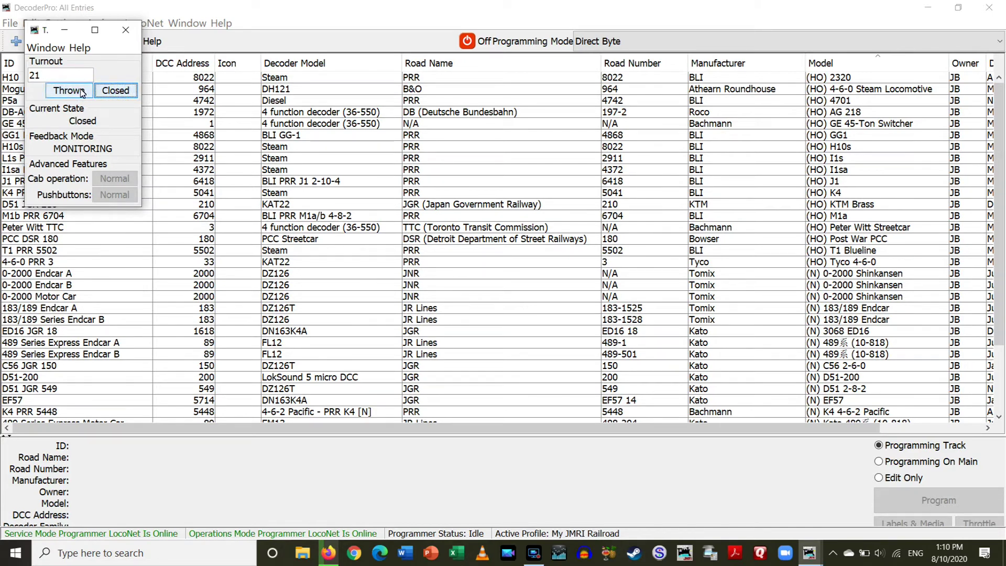
pyautogui.click(71, 91)
pyautogui.click(111, 91)
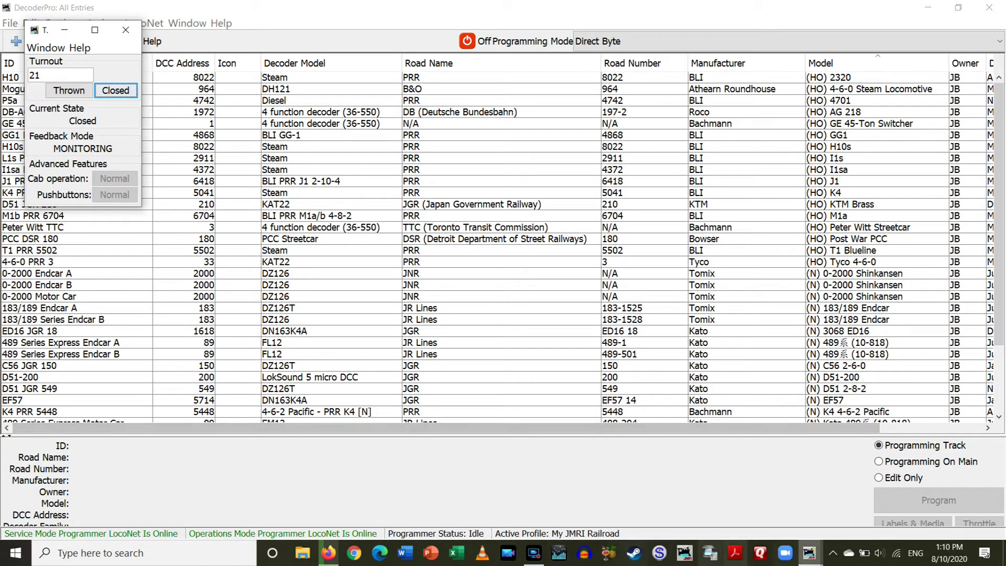
# Bring the DS64 window forward and set its unit address to 20.
pyautogui.moveTo(811, 555)
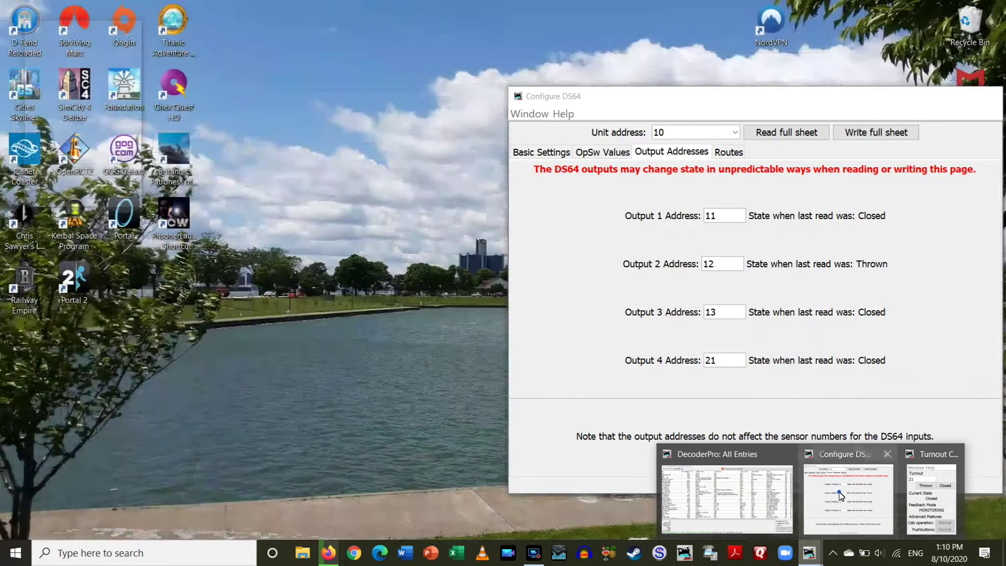
pyautogui.click(840, 495)
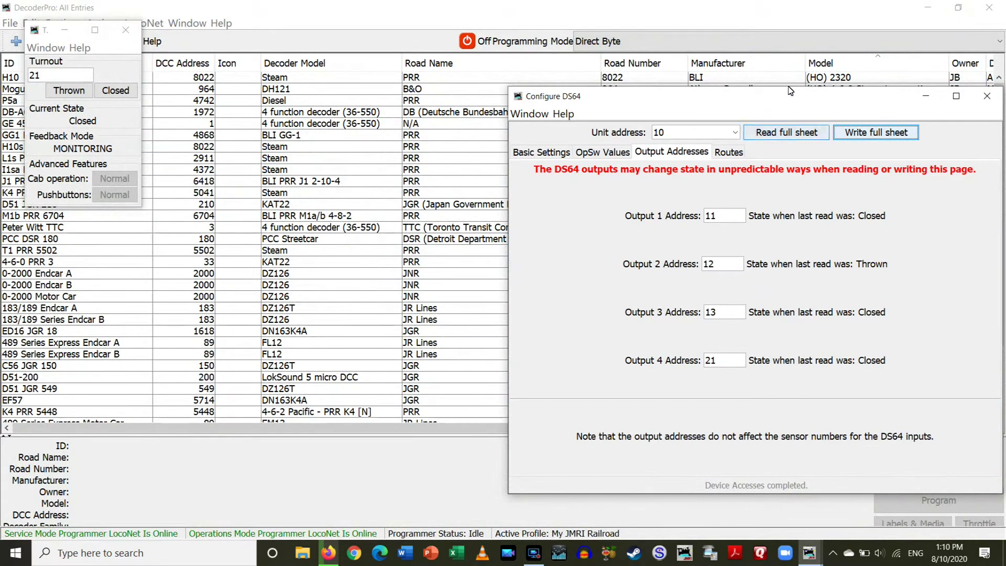
pyautogui.moveTo(782, 101); pyautogui.dragTo(440, 49)
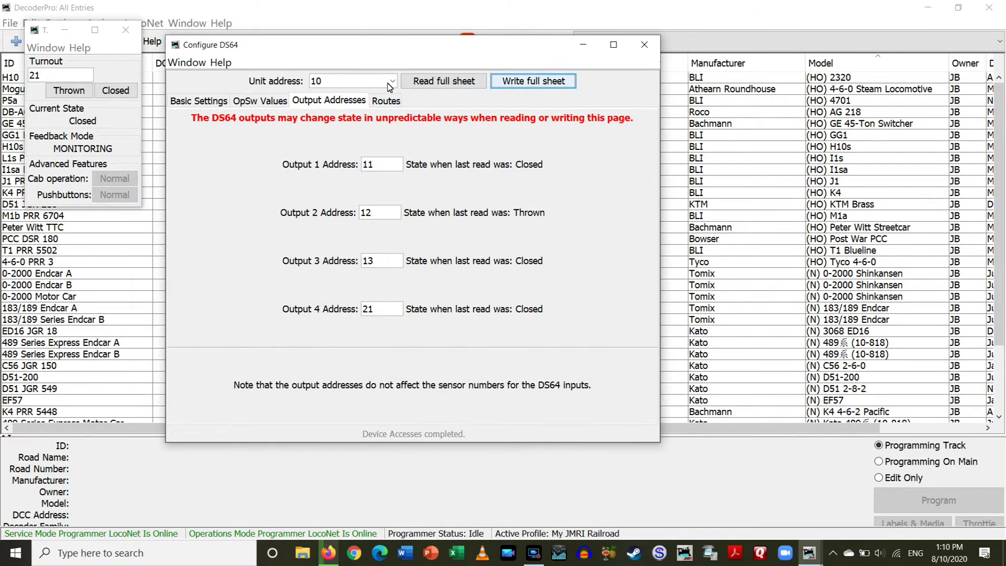
pyautogui.click(349, 83)
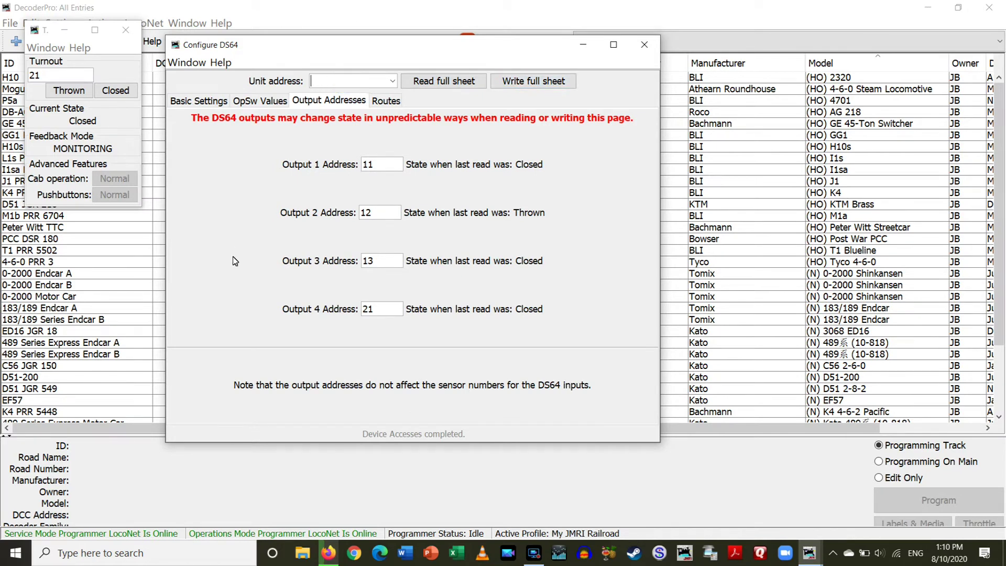
pyautogui.write('20')
pyautogui.press('Return')
# Set DS64 Output 1 to address 22 and Output 2 to address 23.
pyautogui.click(393, 165)
pyautogui.press('BackSpace')
pyautogui.press('BackSpace')
pyautogui.write('22')
pyautogui.click(378, 210)
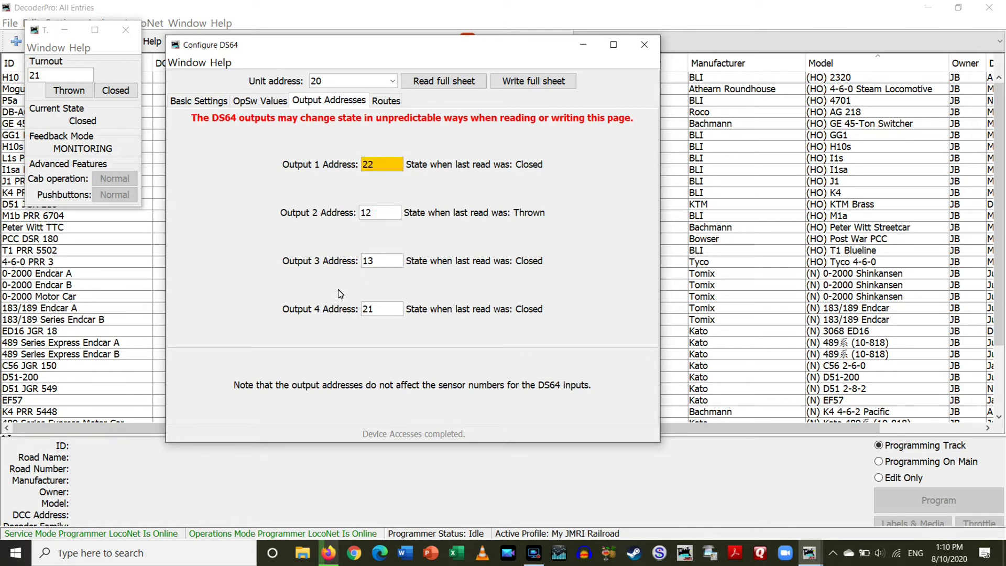
pyautogui.press('BackSpace')
pyautogui.press('BackSpace')
pyautogui.click(381, 262)
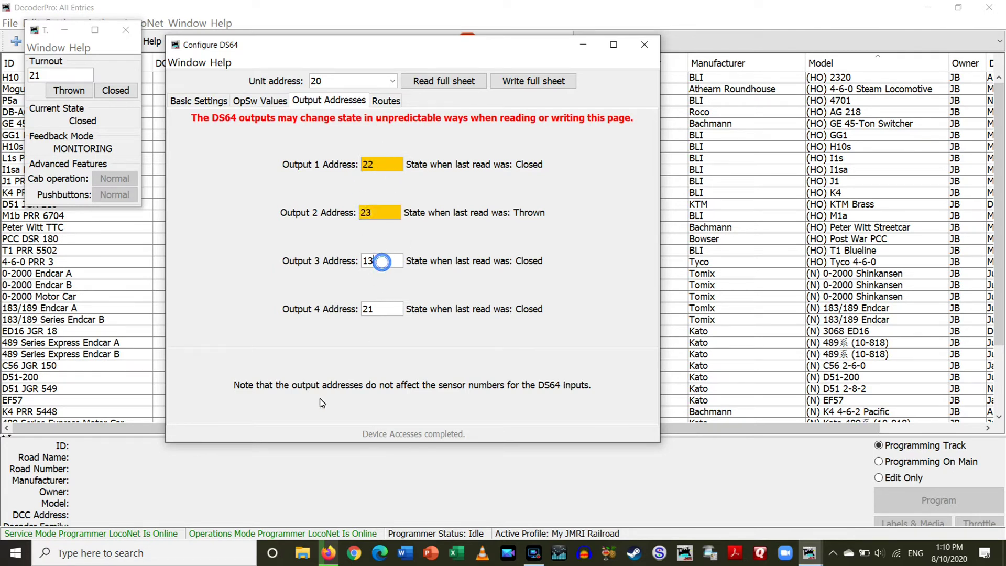
# Set Outputs 3 and 4 to addresses 31 and 32, then write the full sheet.
pyautogui.press('BackSpace')
pyautogui.press('BackSpace')
pyautogui.write('31')
pyautogui.doubleClick(374, 309)
pyautogui.press('BackSpace')
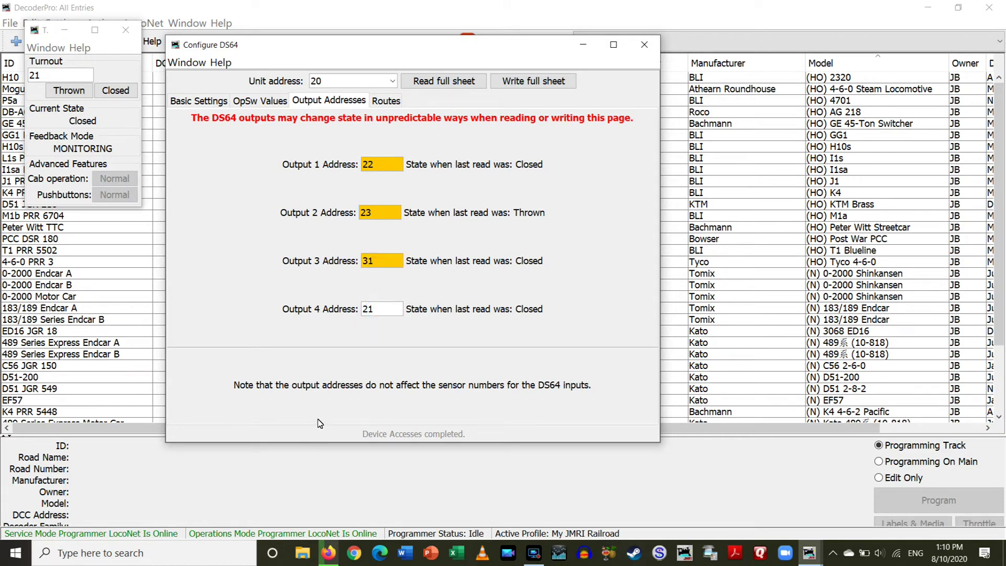
pyautogui.write('32')
pyautogui.click(389, 259)
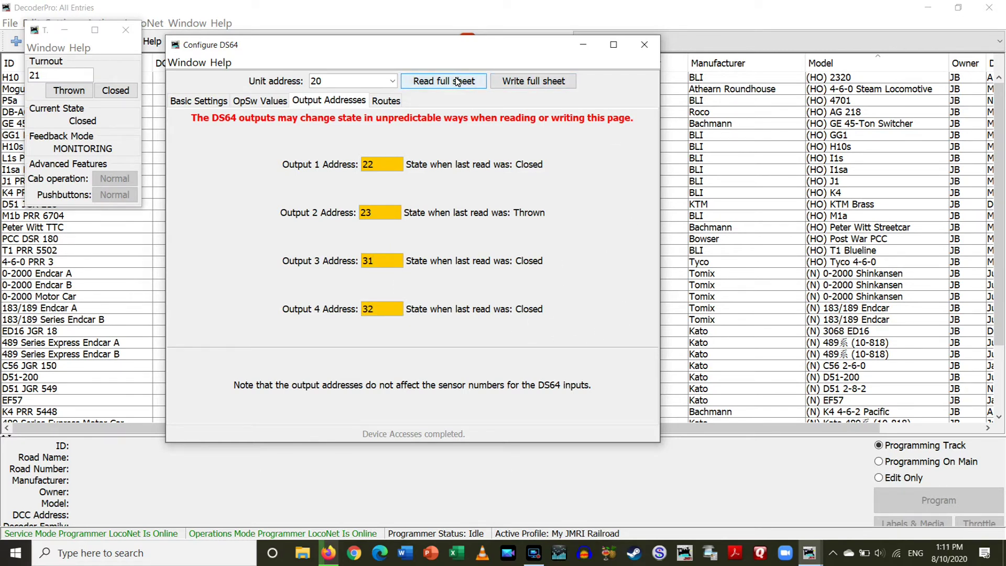
pyautogui.click(544, 82)
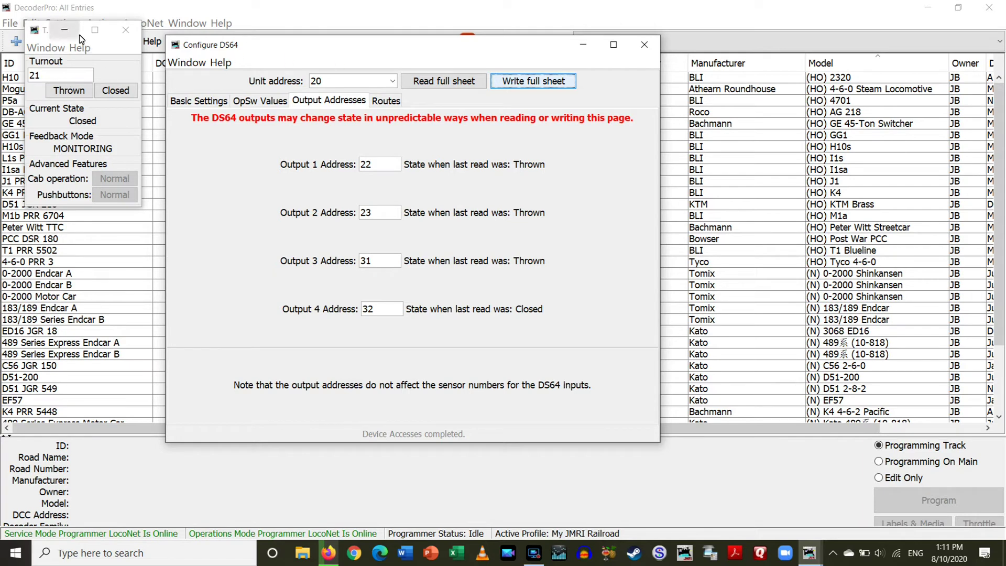
# Enter turnout 22 in the turnout control and toggle it, ending Closed.
pyautogui.click(113, 51)
pyautogui.click(59, 76)
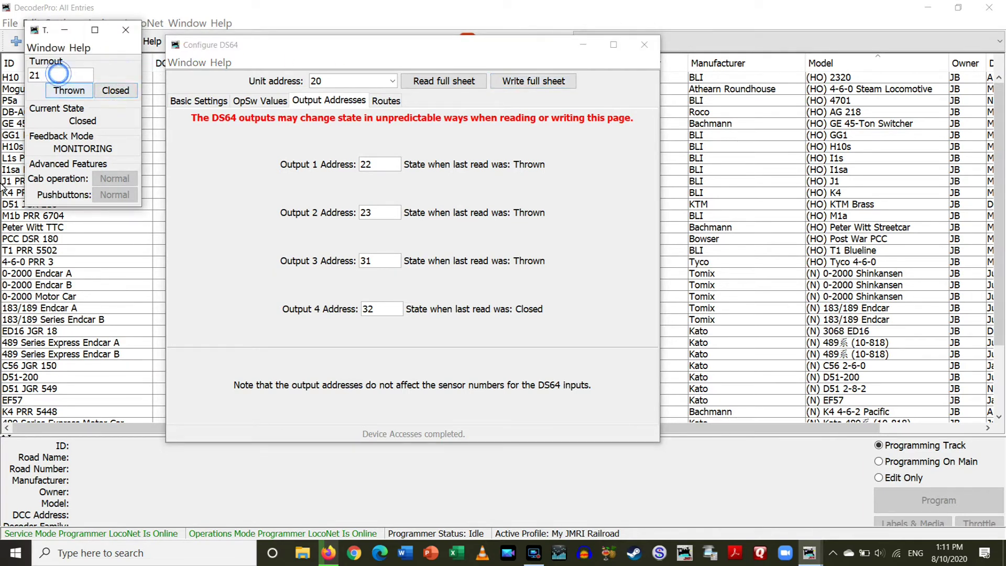
pyautogui.press('BackSpace')
pyautogui.press('BackSpace')
pyautogui.write('22')
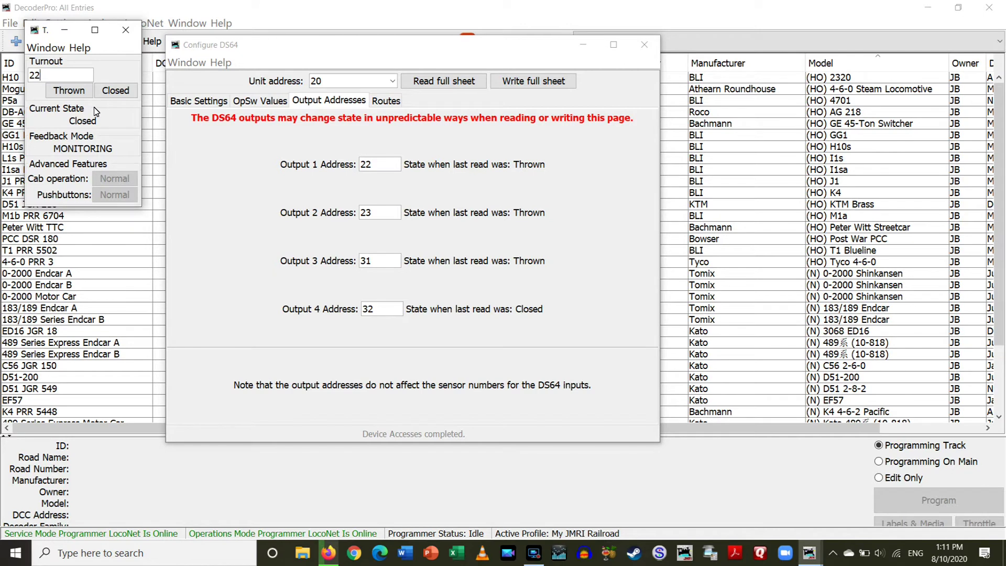
pyautogui.click(123, 91)
pyautogui.click(70, 93)
pyautogui.click(115, 92)
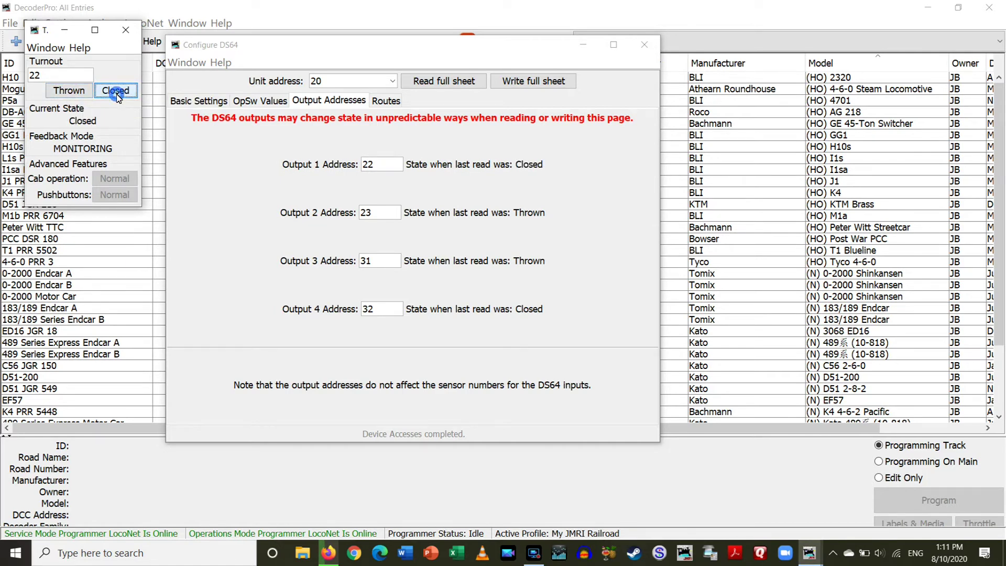
pyautogui.click(77, 97)
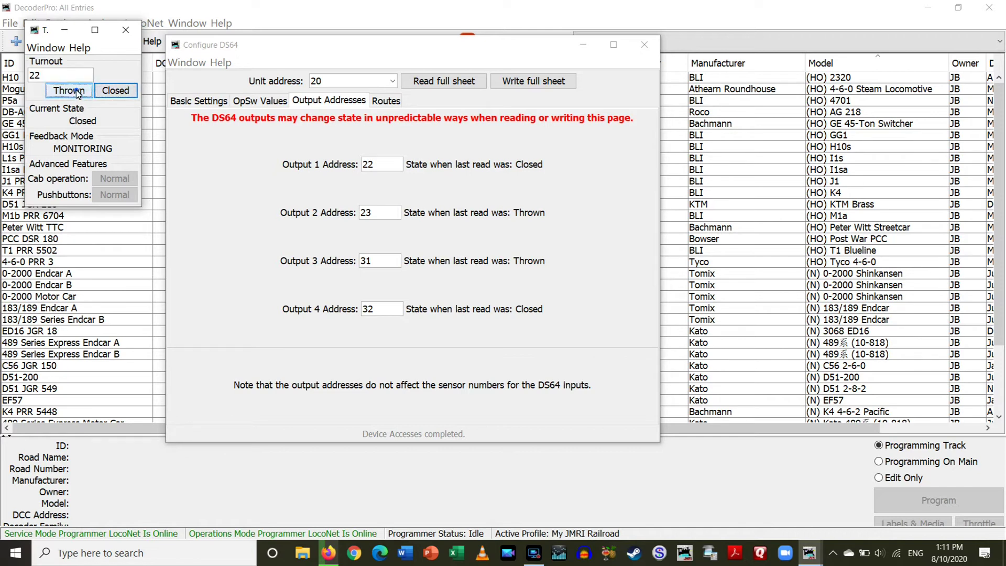
pyautogui.click(125, 97)
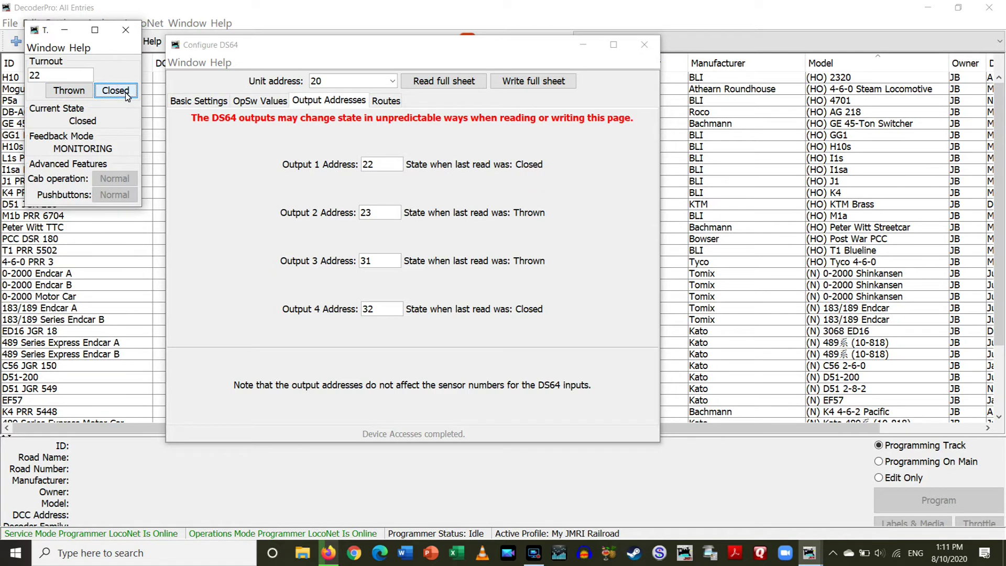
# Change to turnout 23 and toggle it three times, ending Closed.
pyautogui.click(55, 76)
pyautogui.press('BackSpace')
pyautogui.write('3')
pyautogui.click(68, 91)
pyautogui.click(124, 92)
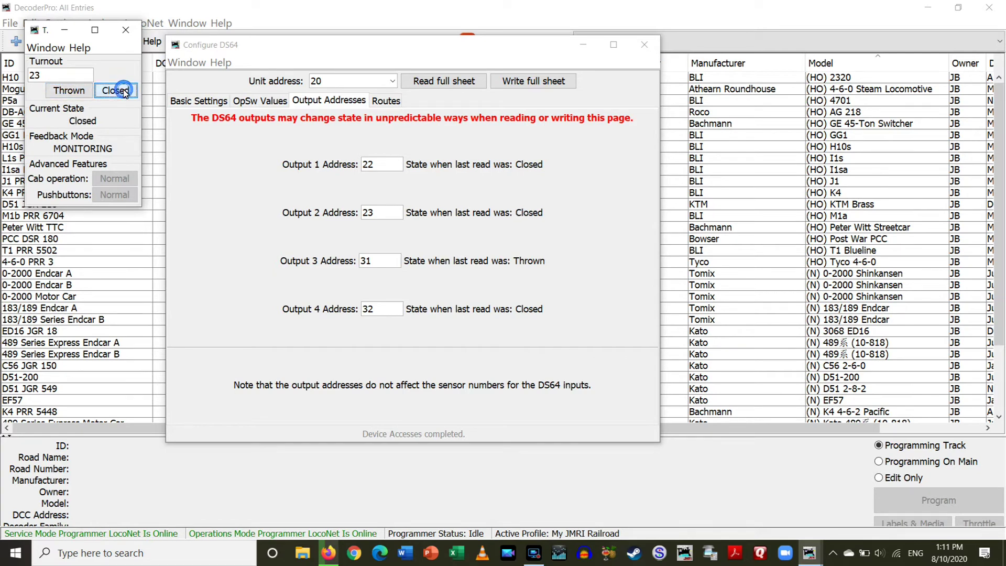
pyautogui.click(76, 92)
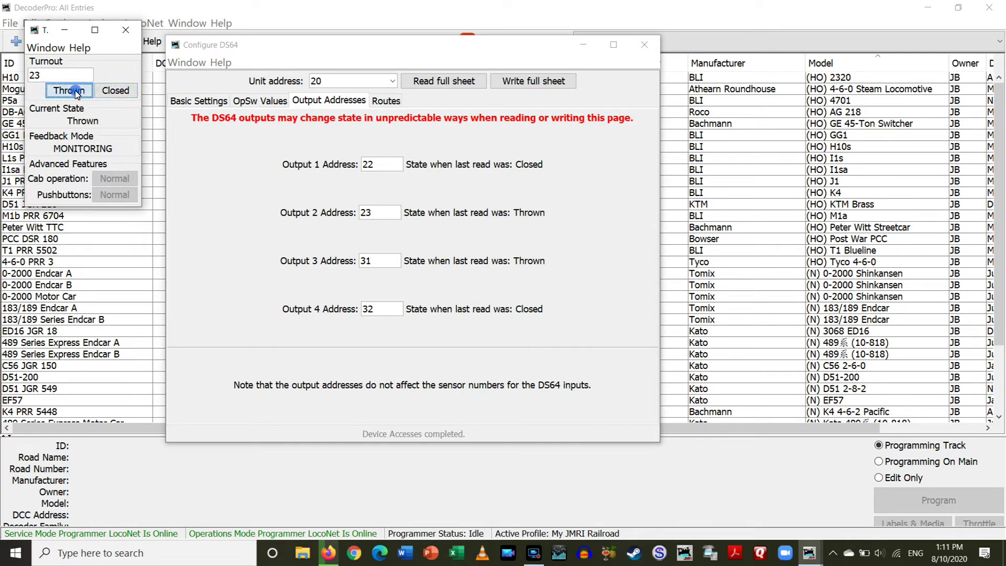
pyautogui.click(123, 92)
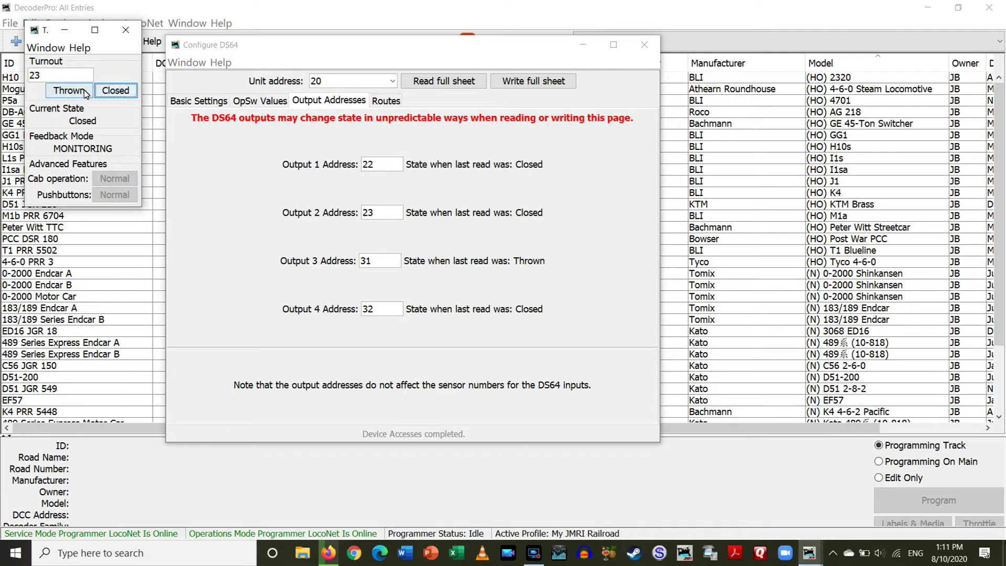
pyautogui.click(73, 92)
pyautogui.click(117, 93)
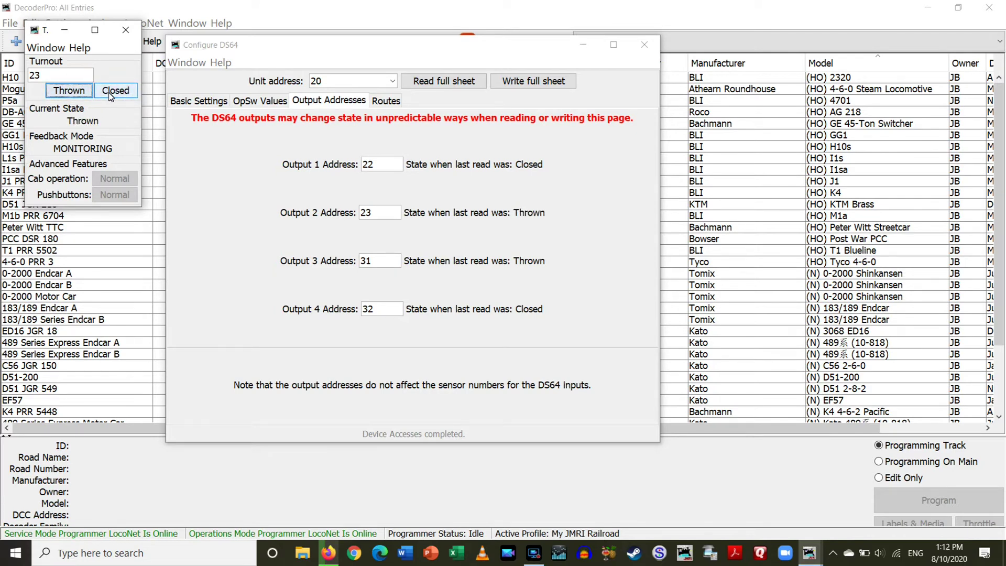
pyautogui.click(59, 75)
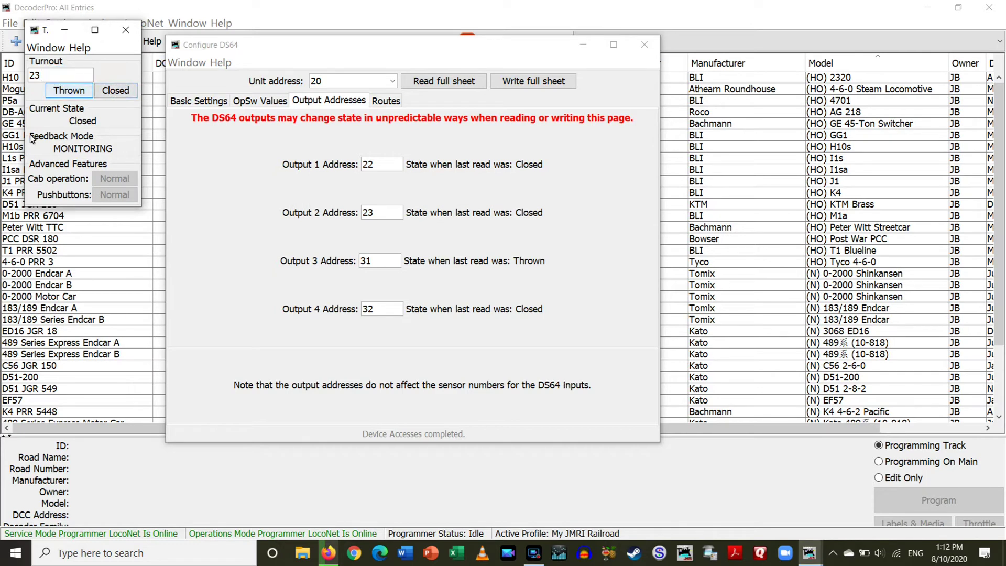
pyautogui.press('BackSpace')
pyautogui.press('BackSpace')
# Enter turnout 31 and toggle it twice, leaving it Closed.
pyautogui.write('31')
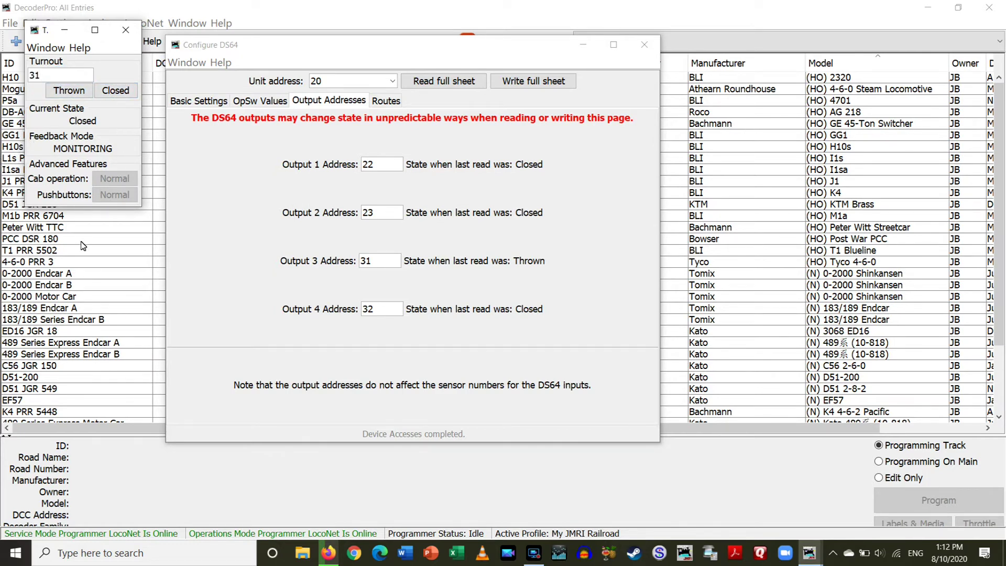
pyautogui.click(74, 90)
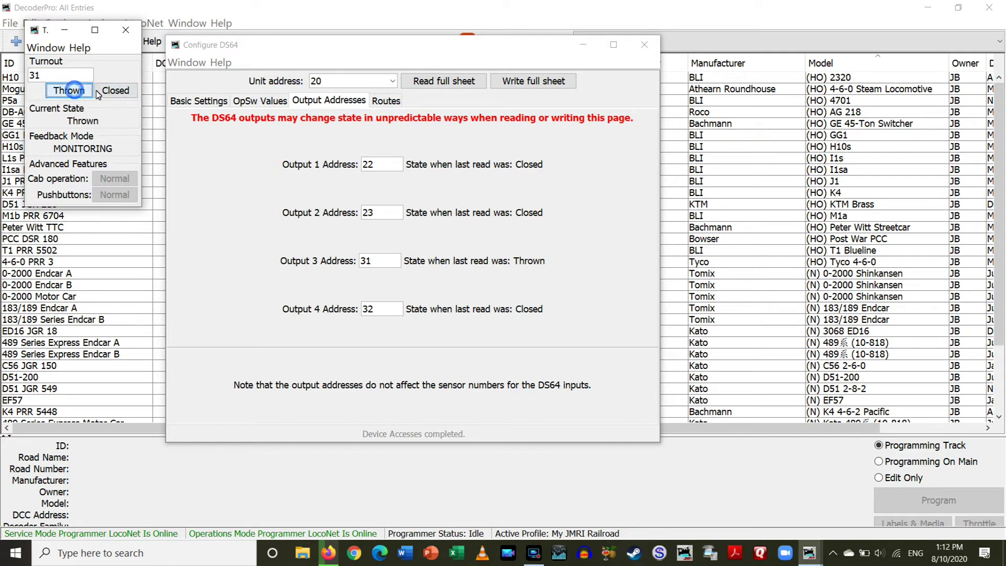
pyautogui.click(118, 92)
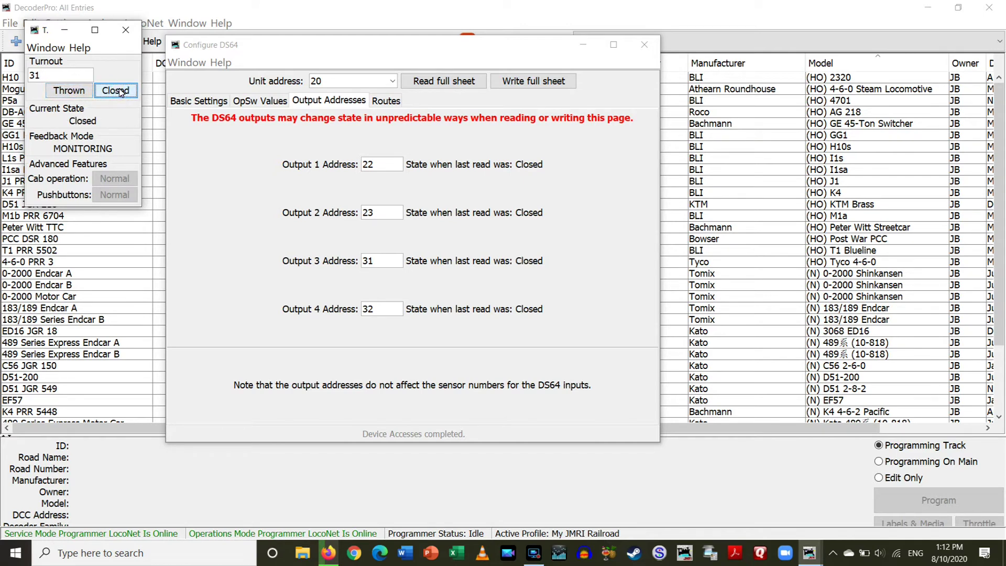
pyautogui.click(81, 91)
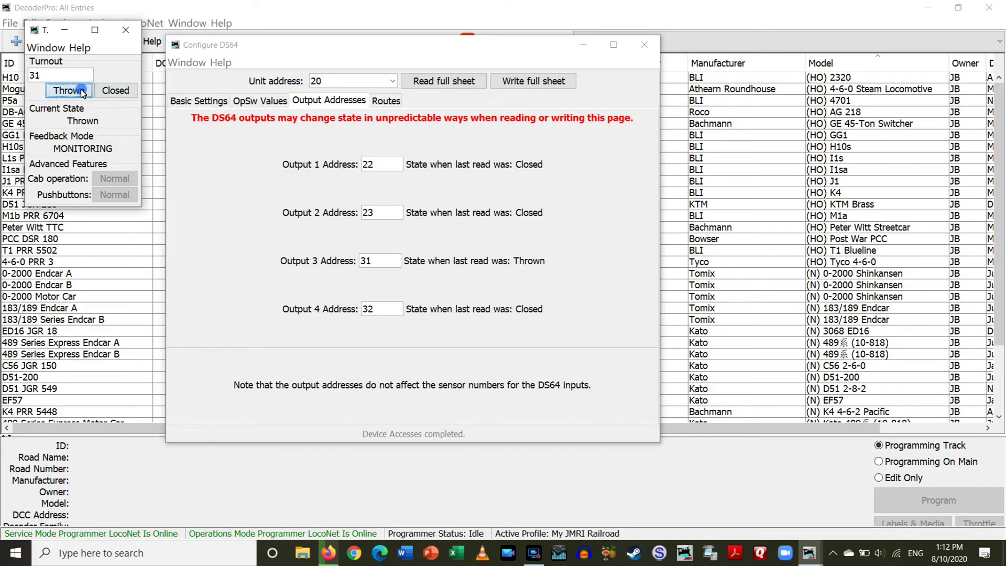
pyautogui.click(129, 92)
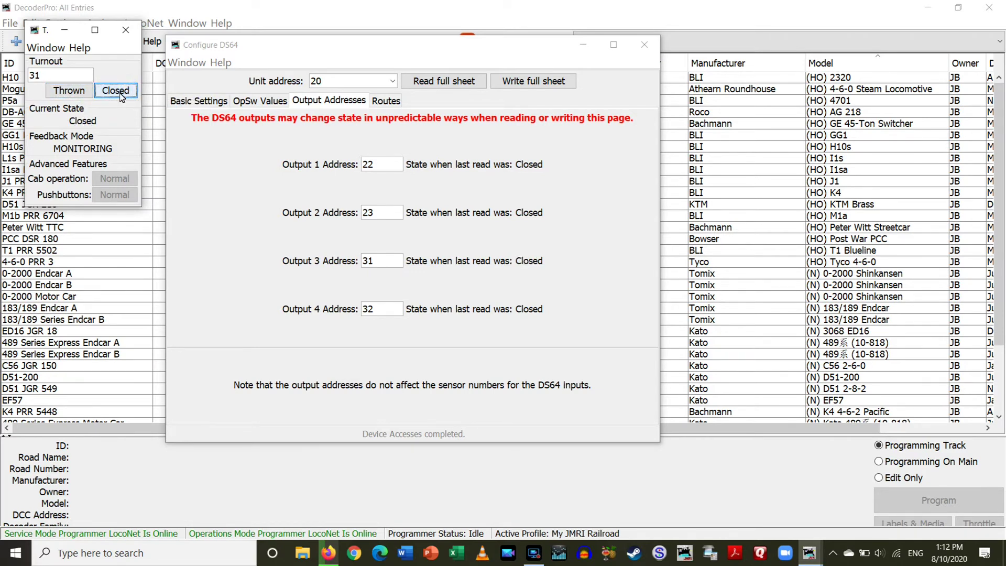
# Test turnout 32 the same way, leave it Closed, then close the turnout and DS64 windows.
pyautogui.click(61, 73)
pyautogui.press('BackSpace')
pyautogui.write('2')
pyautogui.click(69, 90)
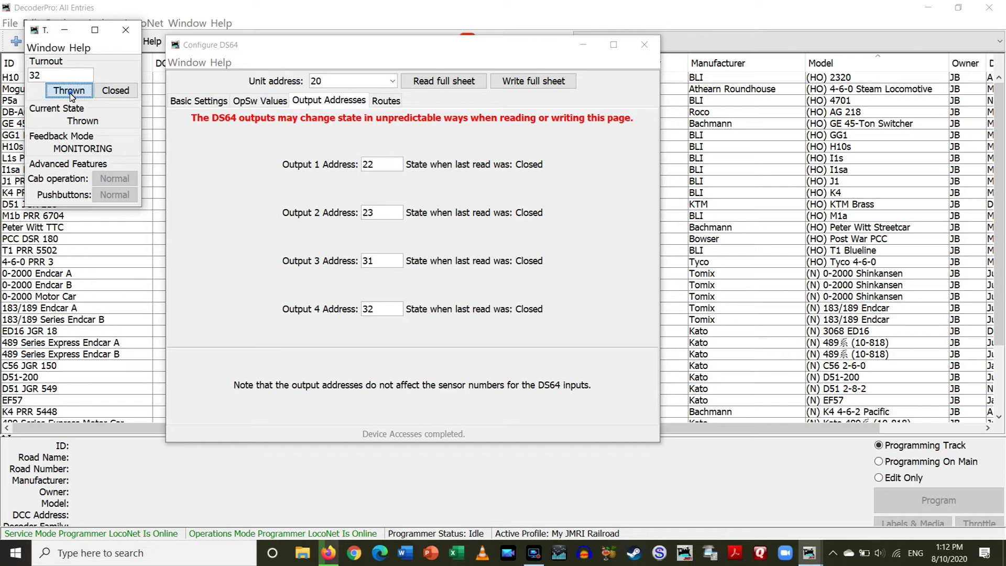
pyautogui.click(116, 92)
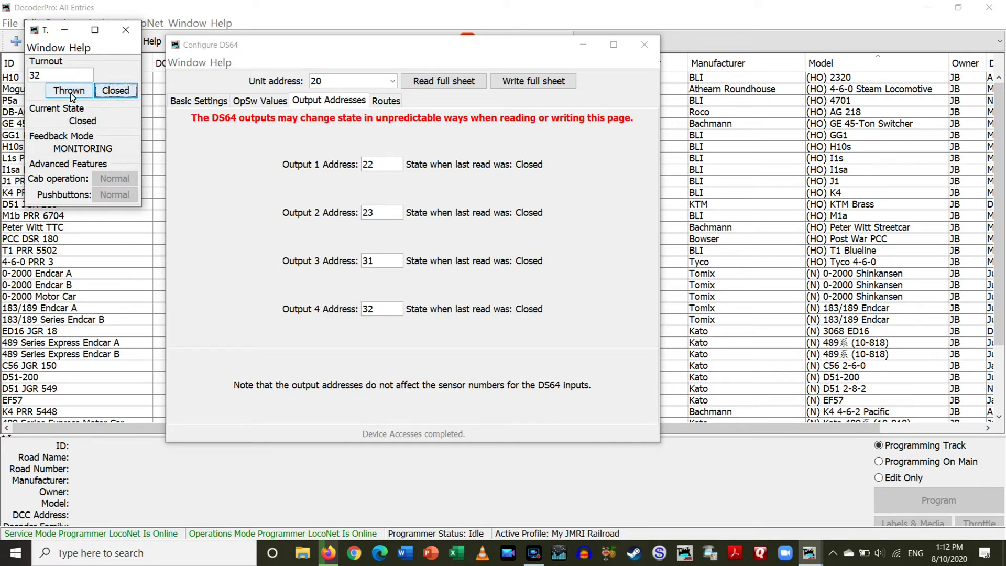
pyautogui.click(71, 93)
pyautogui.click(126, 95)
pyautogui.click(130, 33)
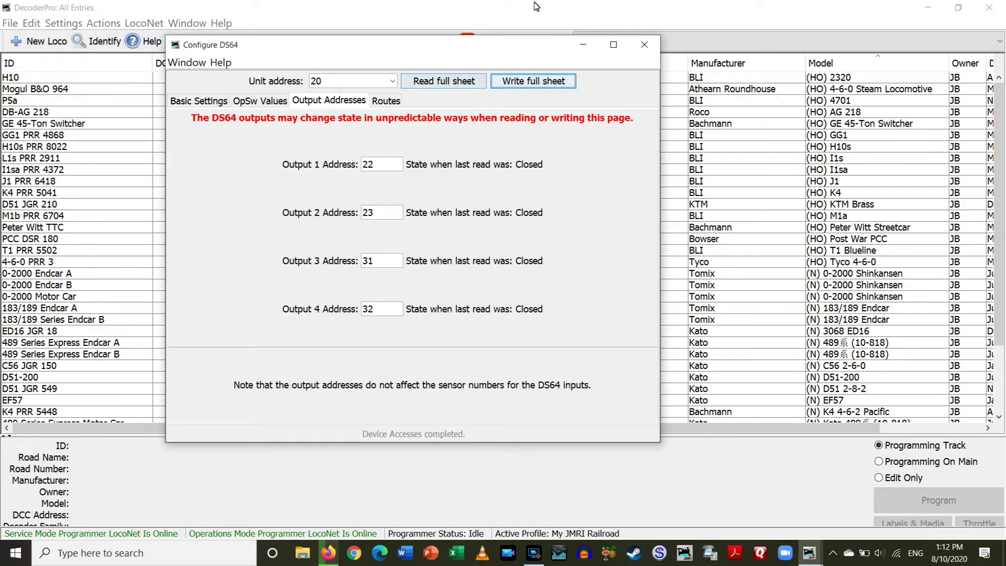
pyautogui.click(649, 48)
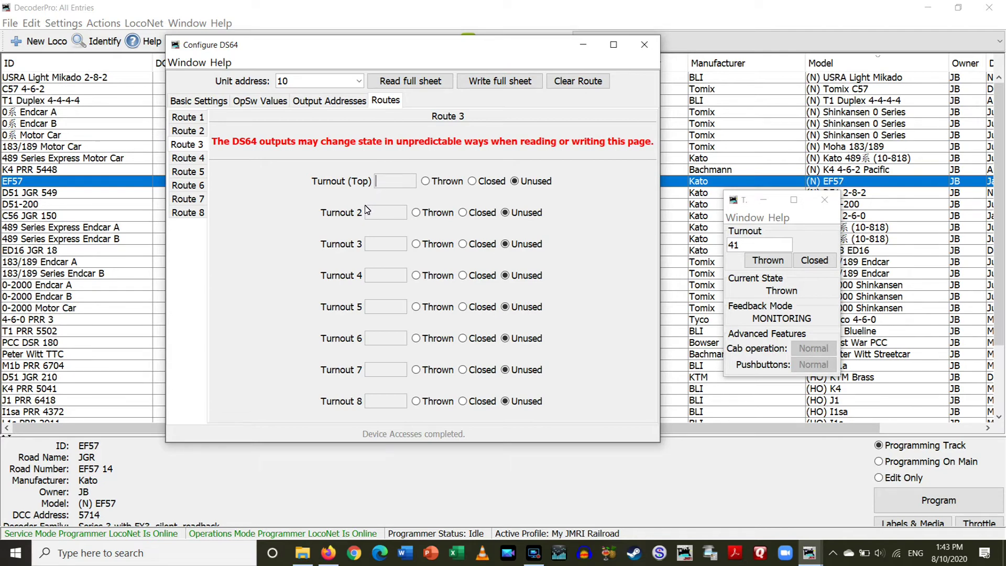
# Fill Route 3 with turnouts 42, 12 and 22, setting each to Thrown.
pyautogui.write('2')
pyautogui.click(383, 215)
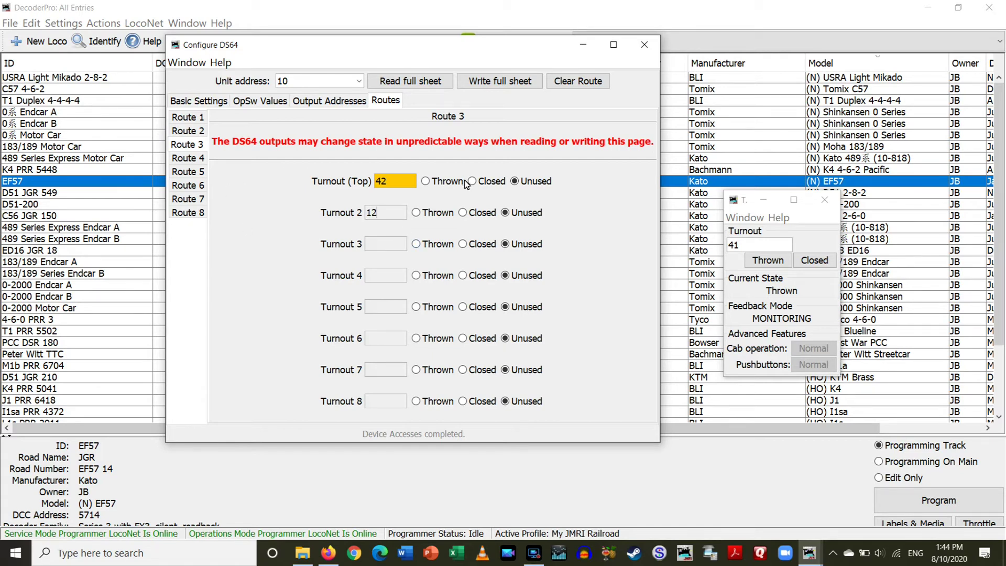
pyautogui.click(425, 181)
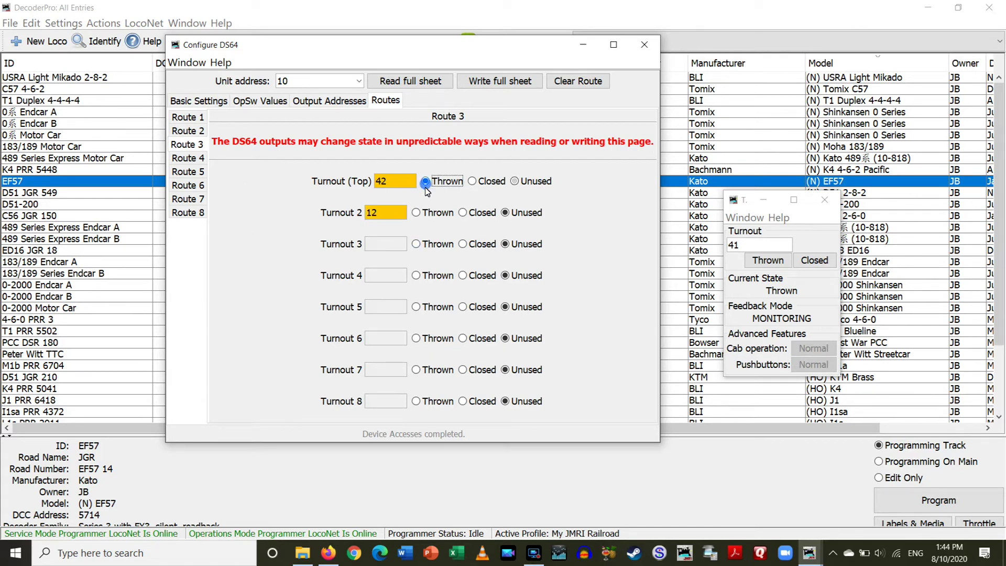
pyautogui.click(416, 212)
pyautogui.click(391, 245)
pyautogui.write('22')
pyautogui.click(416, 245)
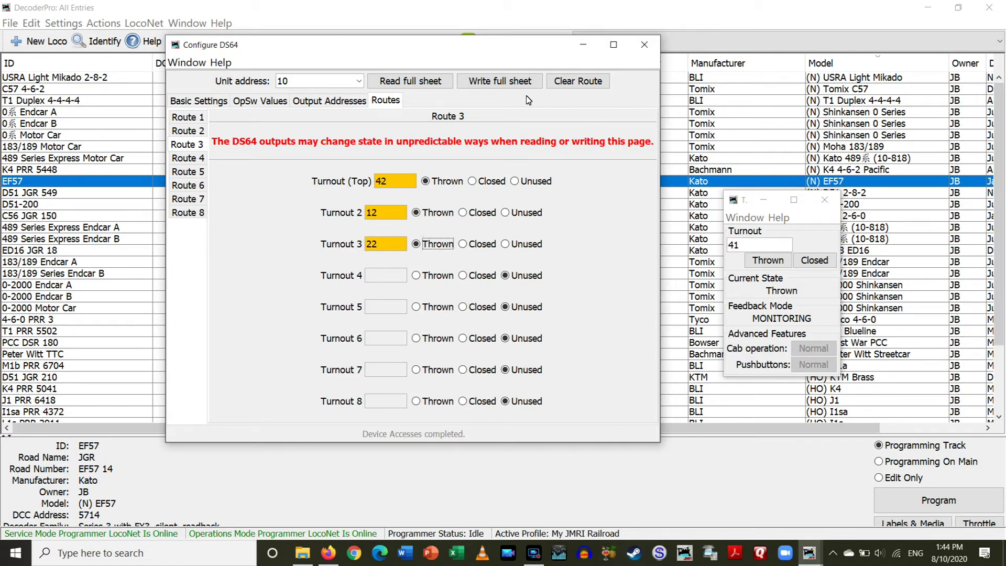
# Write Route 3 to the DS64, throw turnout 42 to fire it, then select Route 4.
pyautogui.click(500, 84)
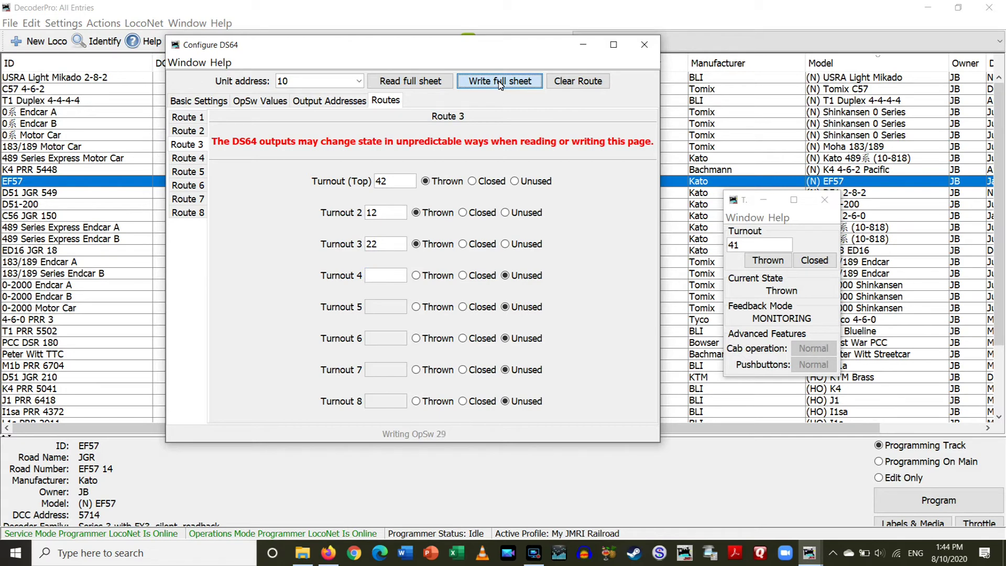
pyautogui.click(744, 246)
pyautogui.press('BackSpace')
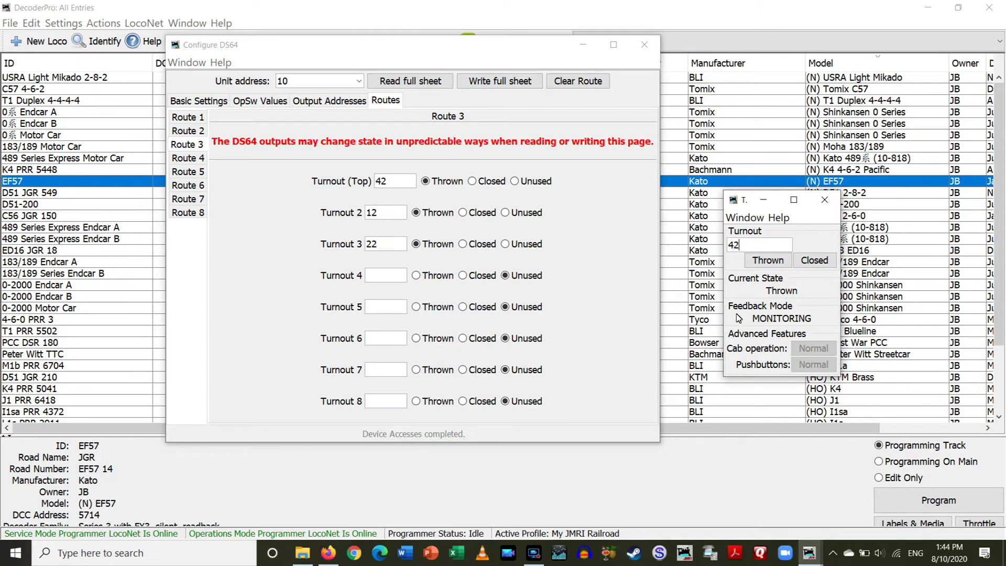
pyautogui.click(779, 266)
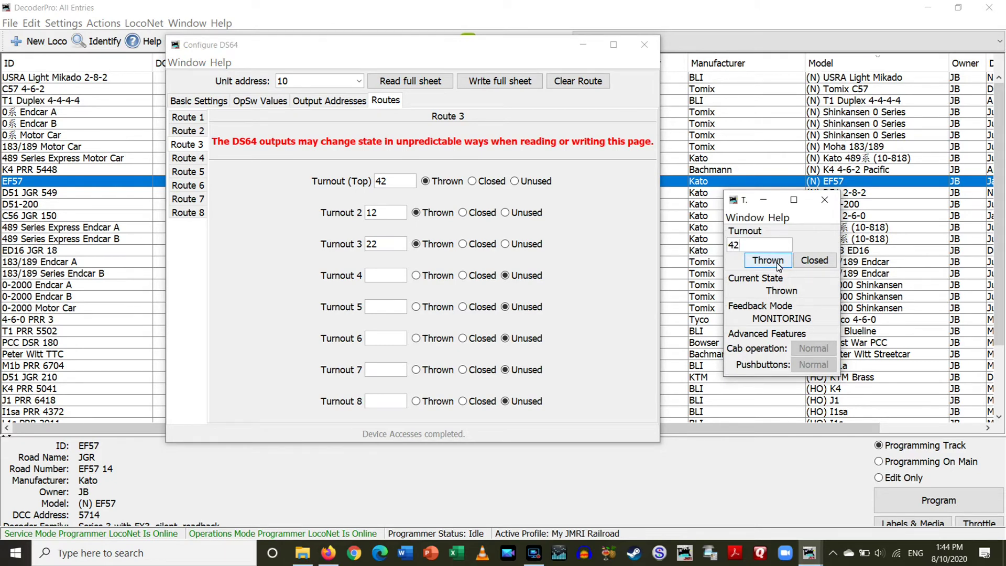
pyautogui.click(778, 265)
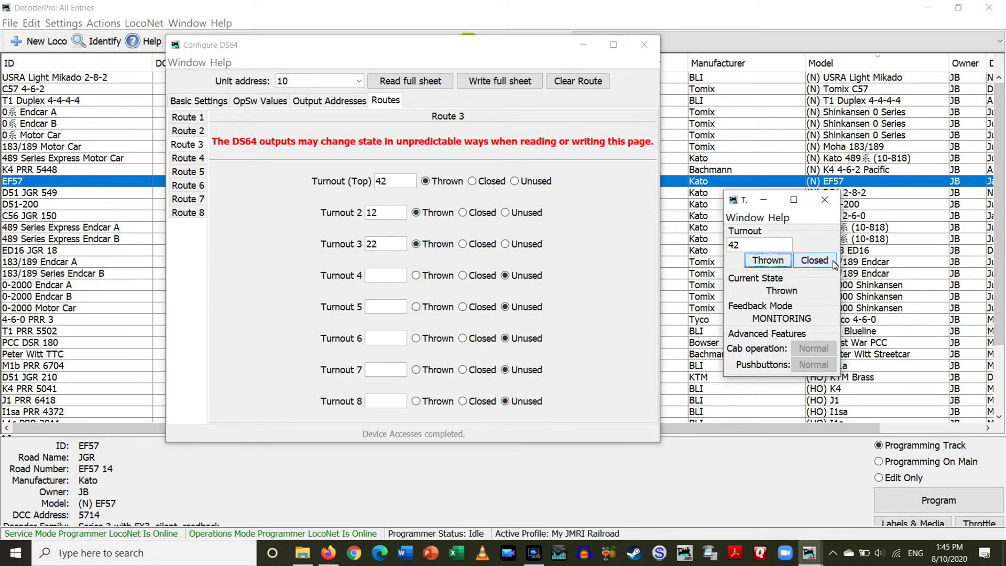
pyautogui.click(821, 264)
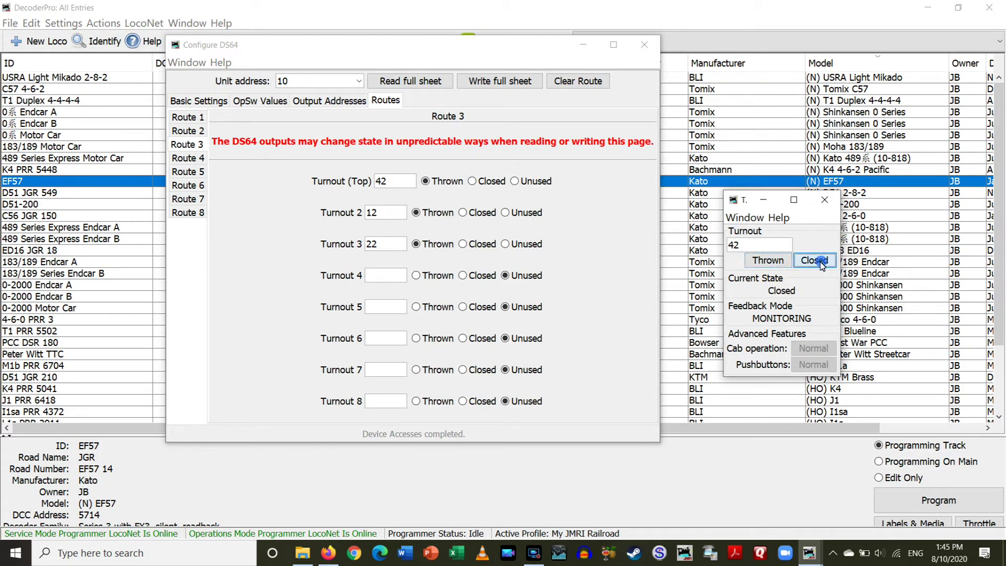
pyautogui.click(769, 265)
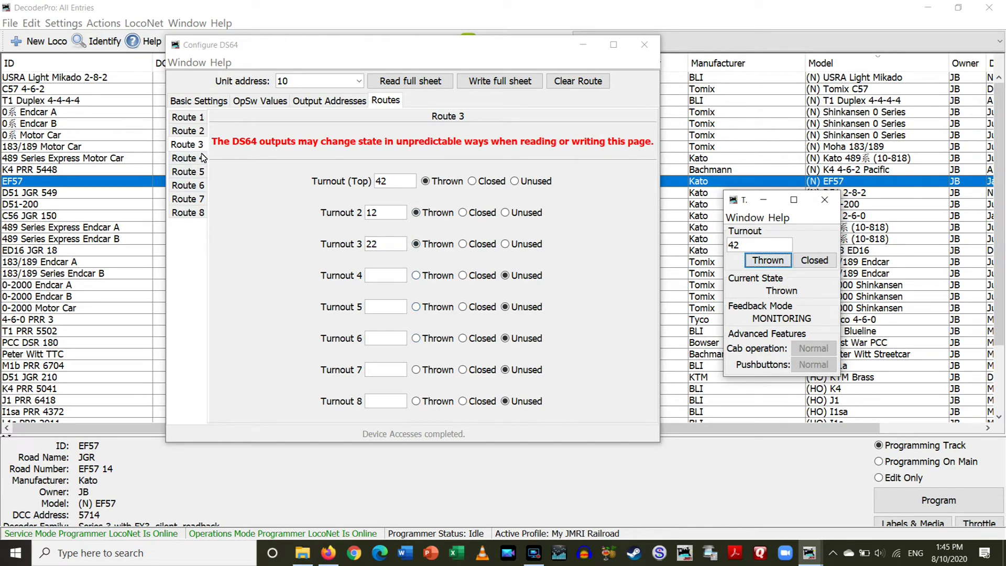
pyautogui.click(188, 158)
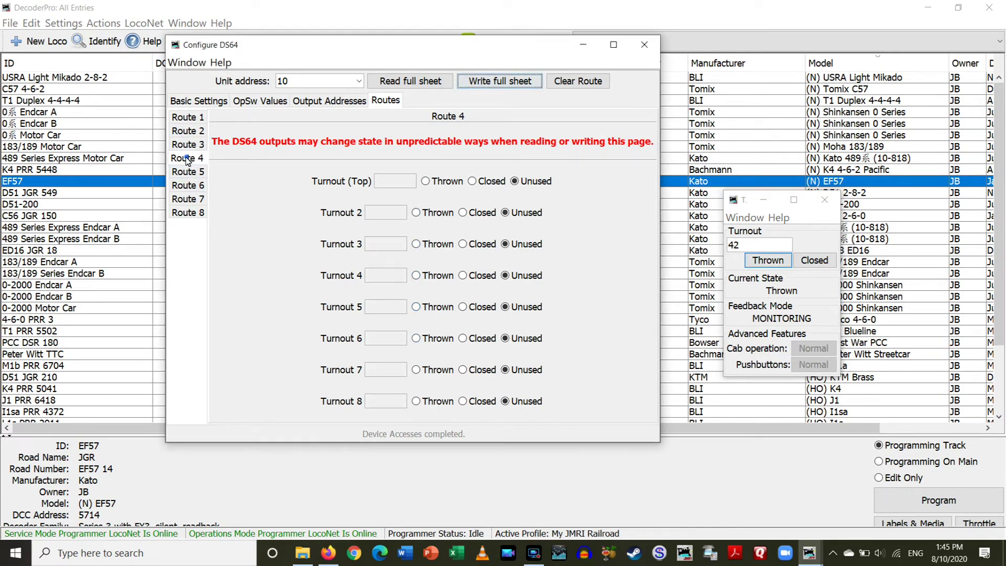
# Fill Route 4 with turnout 42 as trigger and turnouts 12 and 22, all Closed, and write it to the DS64.
pyautogui.click(387, 183)
pyautogui.write('42')
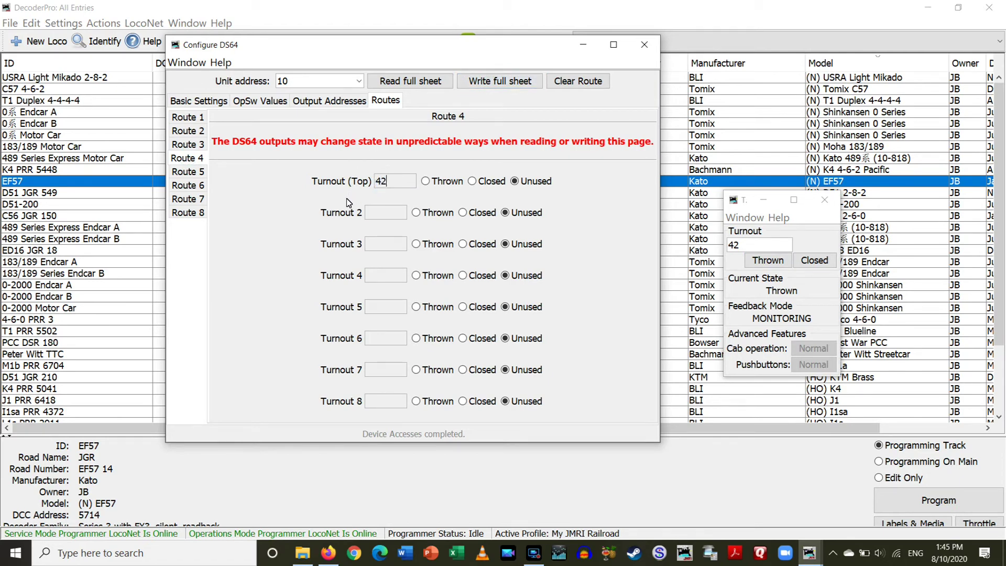
pyautogui.click(471, 181)
pyautogui.click(377, 213)
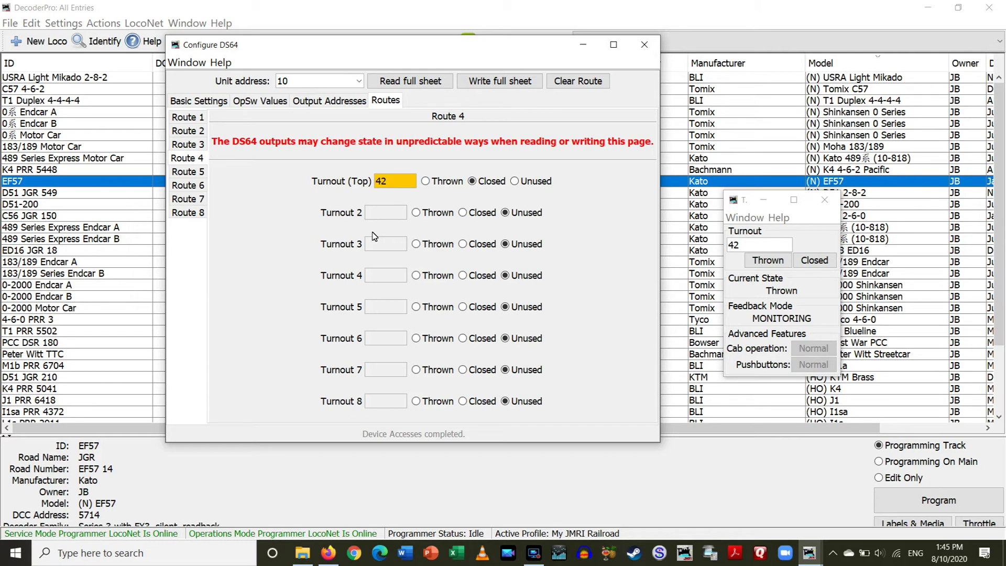
pyautogui.write('12')
pyautogui.click(465, 214)
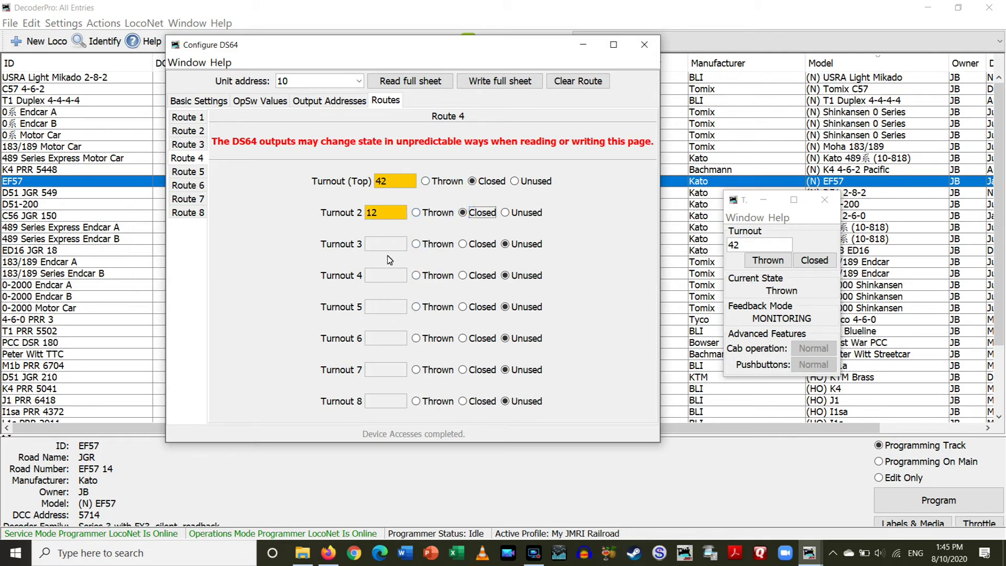
pyautogui.write('22')
pyautogui.click(465, 245)
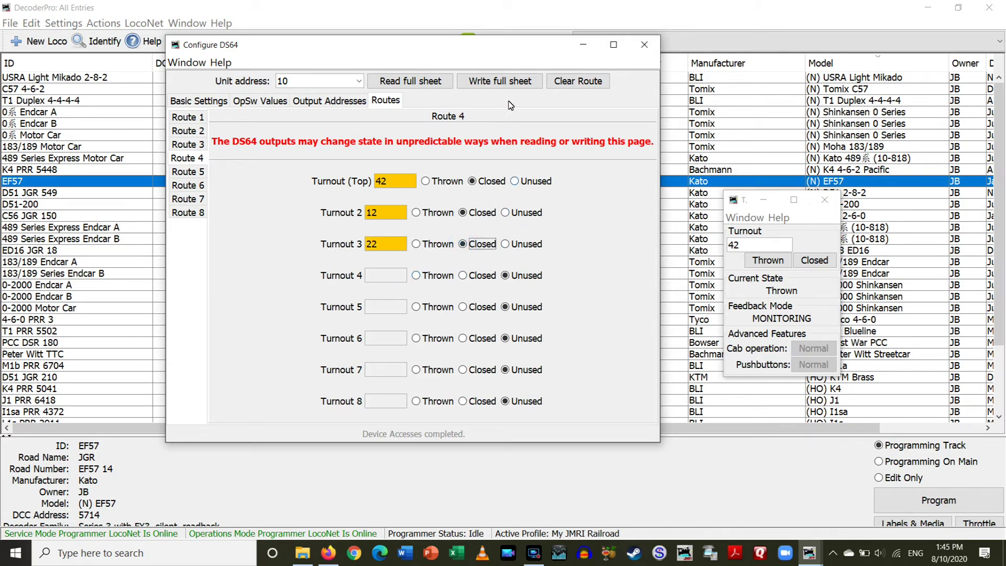
pyautogui.click(511, 83)
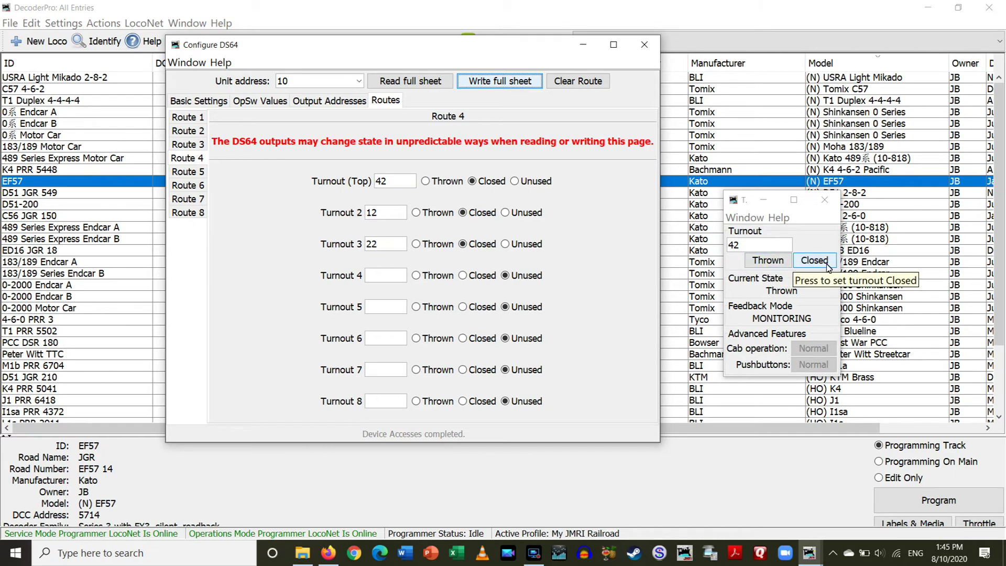
# Throw and close turnout 42 twice to fire Route 4.
pyautogui.click(772, 262)
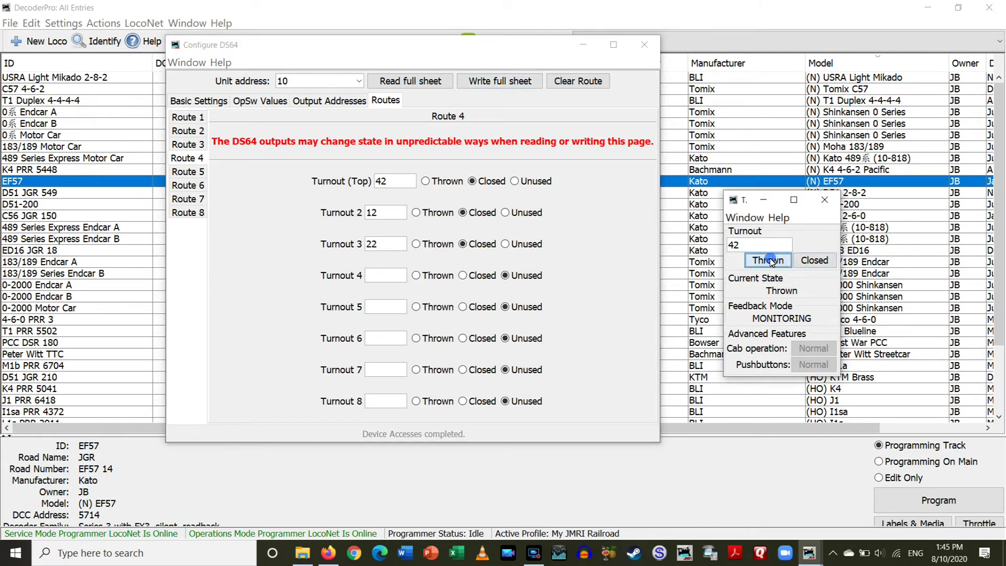
pyautogui.click(827, 265)
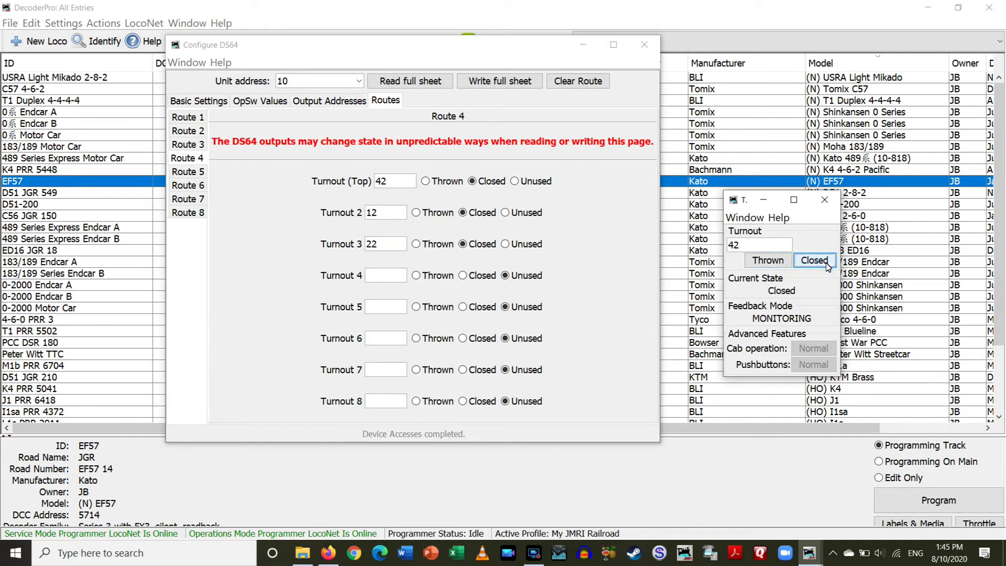
pyautogui.click(769, 262)
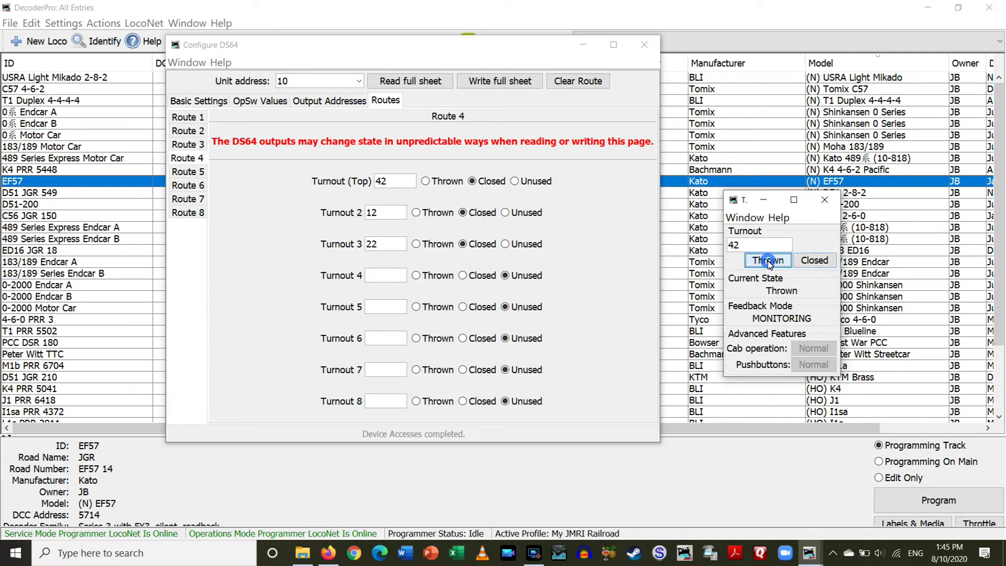
pyautogui.click(829, 263)
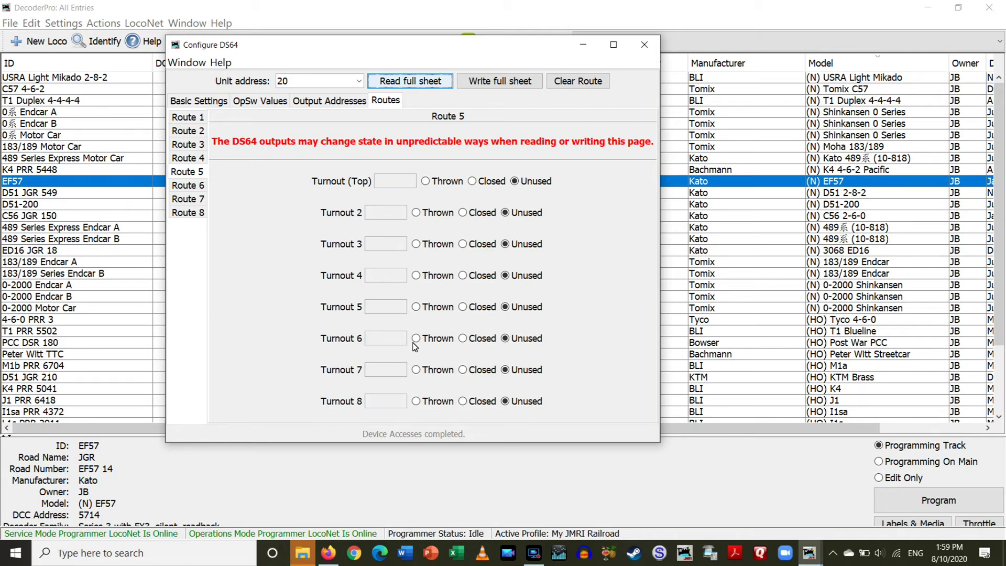
# Enter turnout 55 as Route 5's top trigger turnout, set to Closed.
pyautogui.click(397, 183)
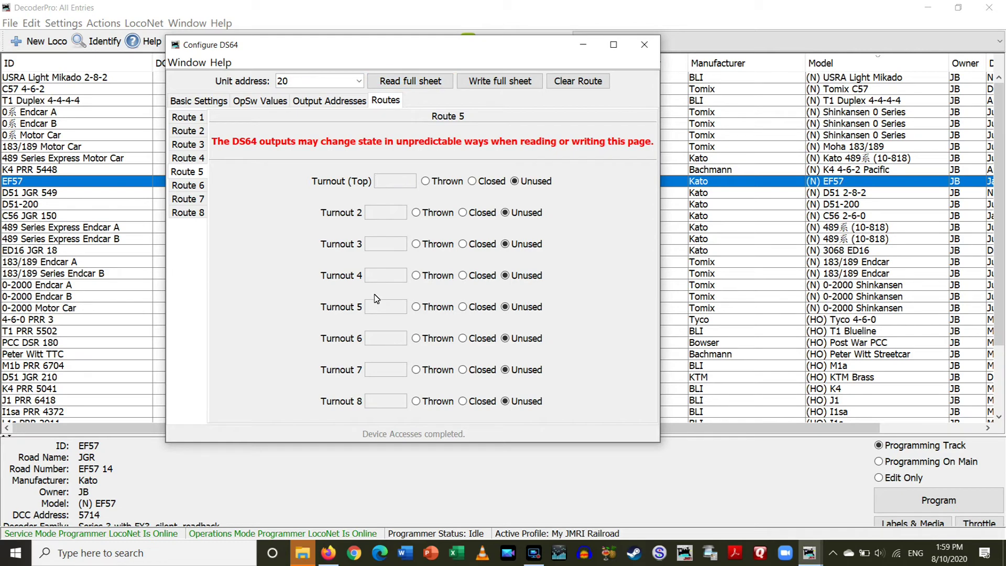
pyautogui.write('55')
pyautogui.click(488, 183)
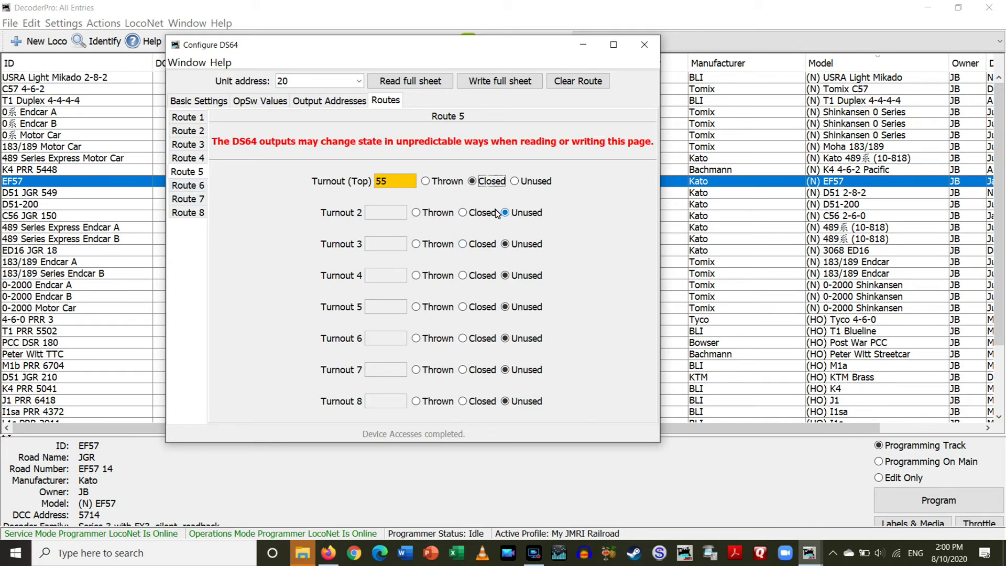
pyautogui.click(377, 210)
# Add turnouts 11, 12 and 13 as Route 5 entries 2–4, each Closed.
pyautogui.write('11')
pyautogui.click(465, 212)
pyautogui.click(383, 243)
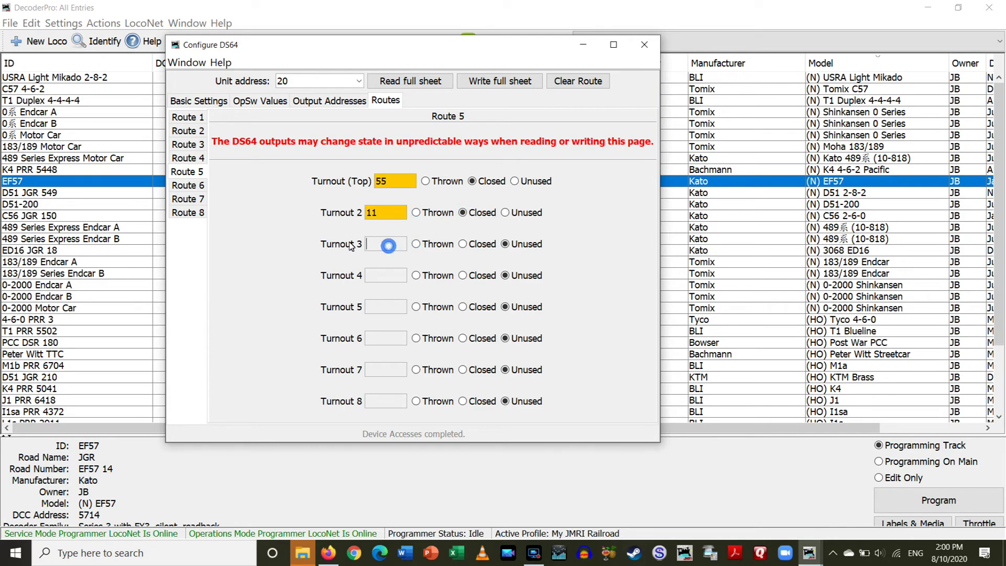
pyautogui.write('12')
pyautogui.click(462, 244)
pyautogui.click(386, 275)
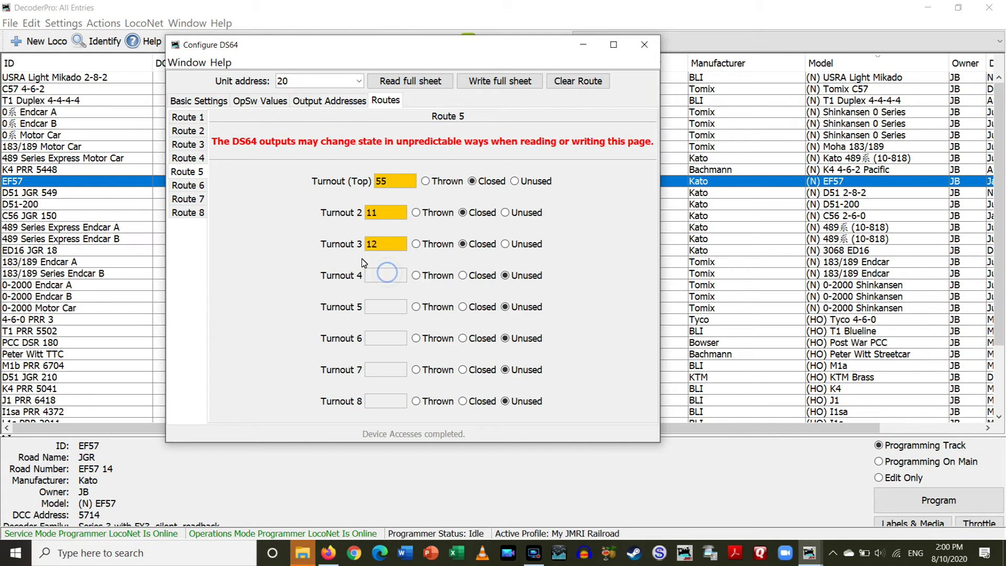
pyautogui.write('13')
pyautogui.click(463, 275)
# Add turnouts 21, 22, 23 and 31 as entries 5–8, all Closed, and write Route 5 to the DS64.
pyautogui.click(384, 308)
pyautogui.write('21')
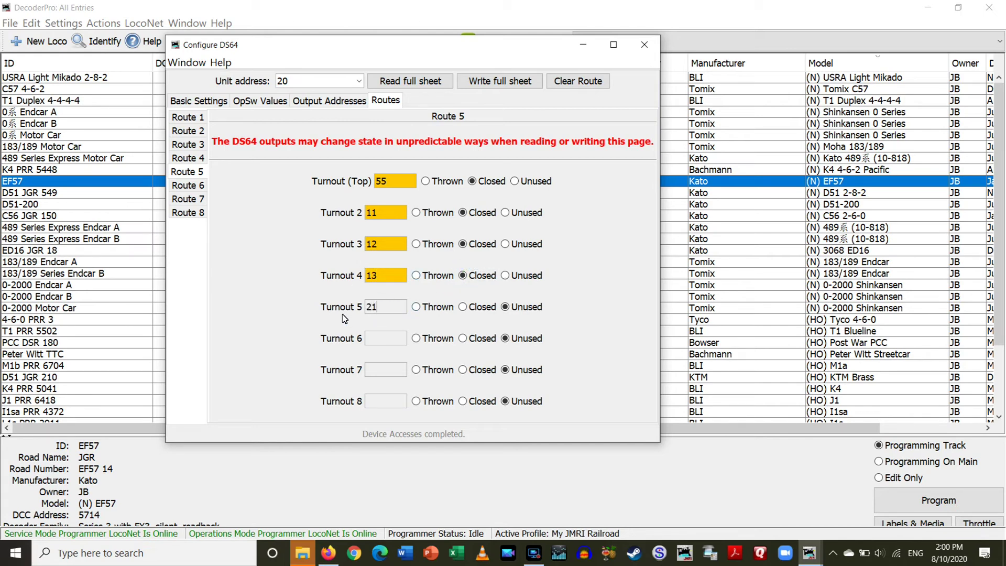
pyautogui.click(464, 307)
pyautogui.click(366, 339)
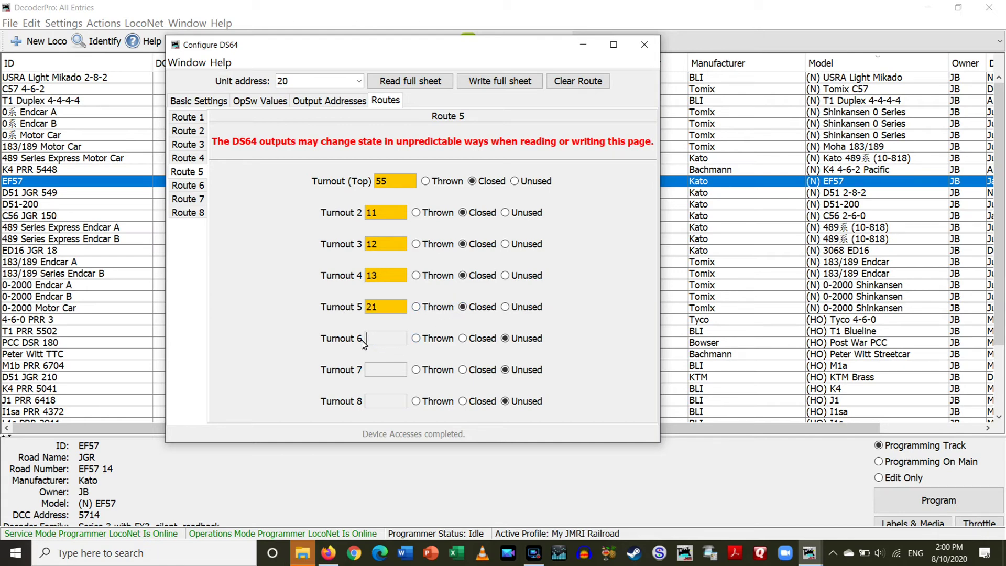
pyautogui.write('22')
pyautogui.click(464, 339)
pyautogui.click(382, 368)
pyautogui.click(463, 370)
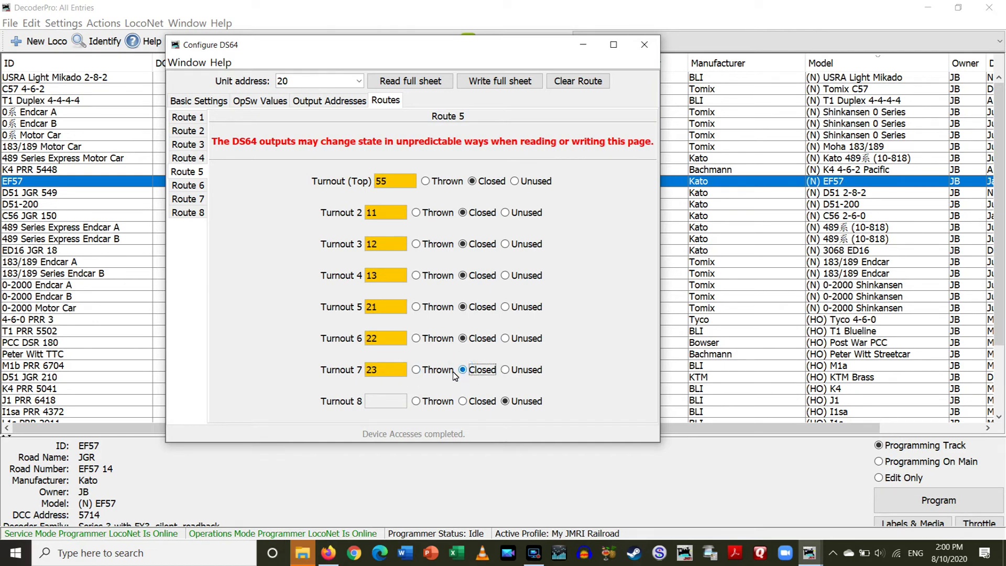
pyautogui.click(373, 402)
pyautogui.write('31')
pyautogui.press('Tab')
pyautogui.click(462, 401)
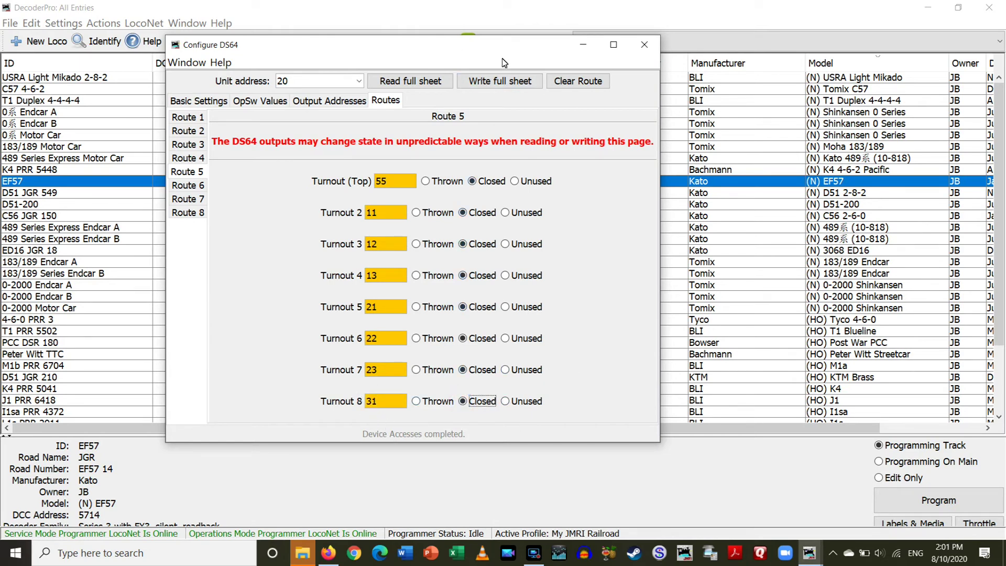
pyautogui.click(498, 83)
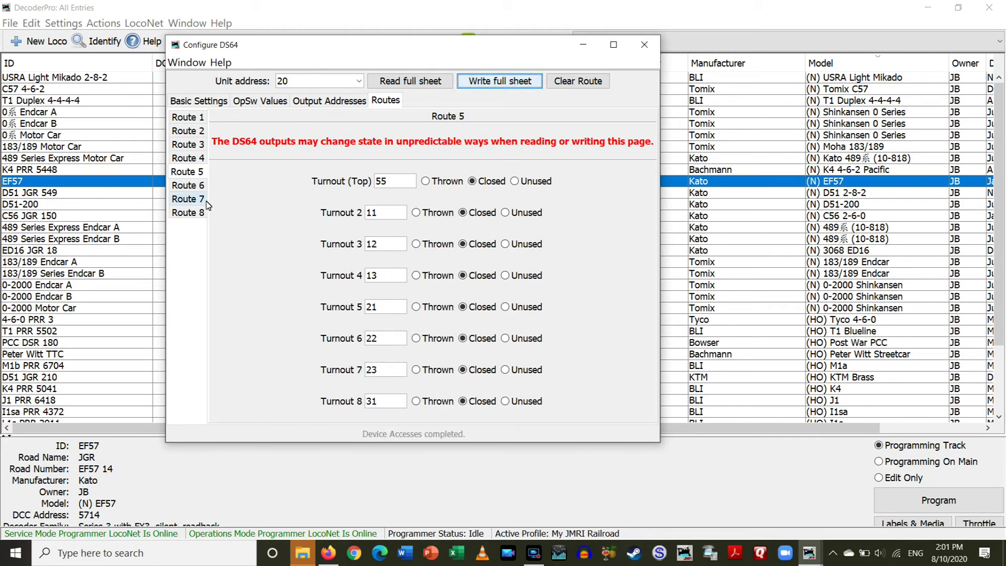
# Make Route 6 trigger on turnout 55 Closed and close turnout 32, then write it to the DS64.
pyautogui.click(190, 186)
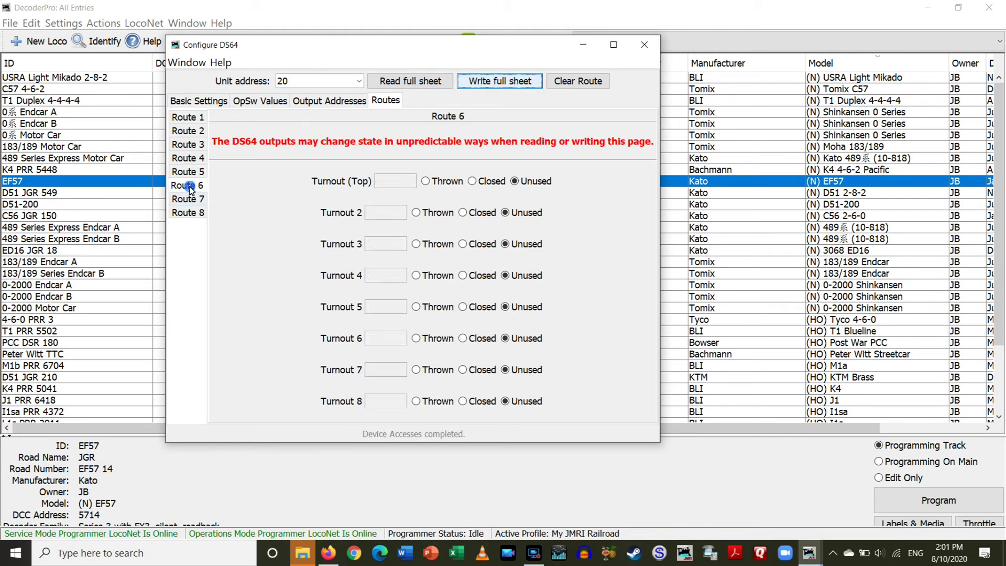
pyautogui.click(388, 183)
pyautogui.write('55')
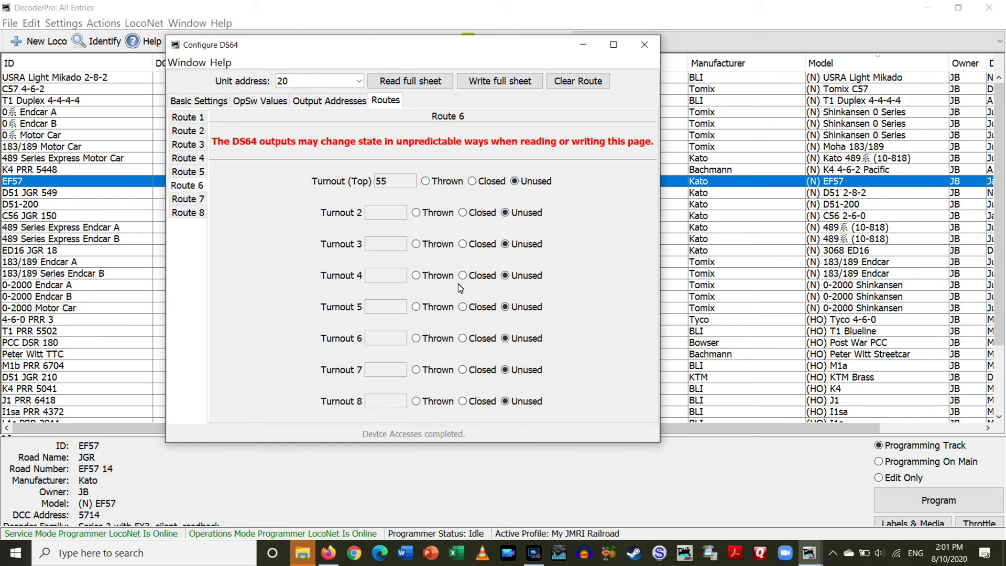
pyautogui.click(472, 181)
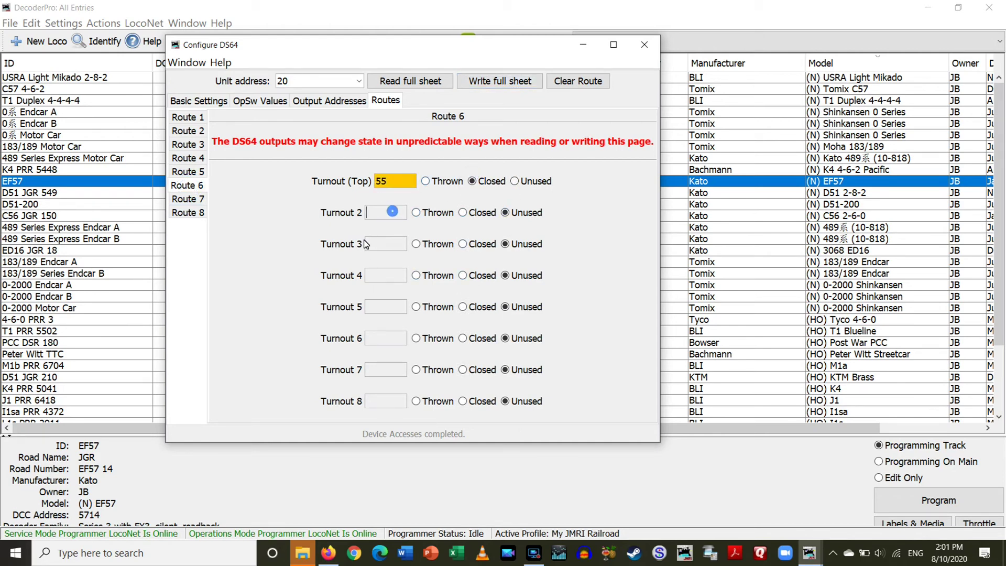
pyautogui.click(392, 212)
pyautogui.write('321')
pyautogui.click(463, 212)
pyautogui.click(506, 84)
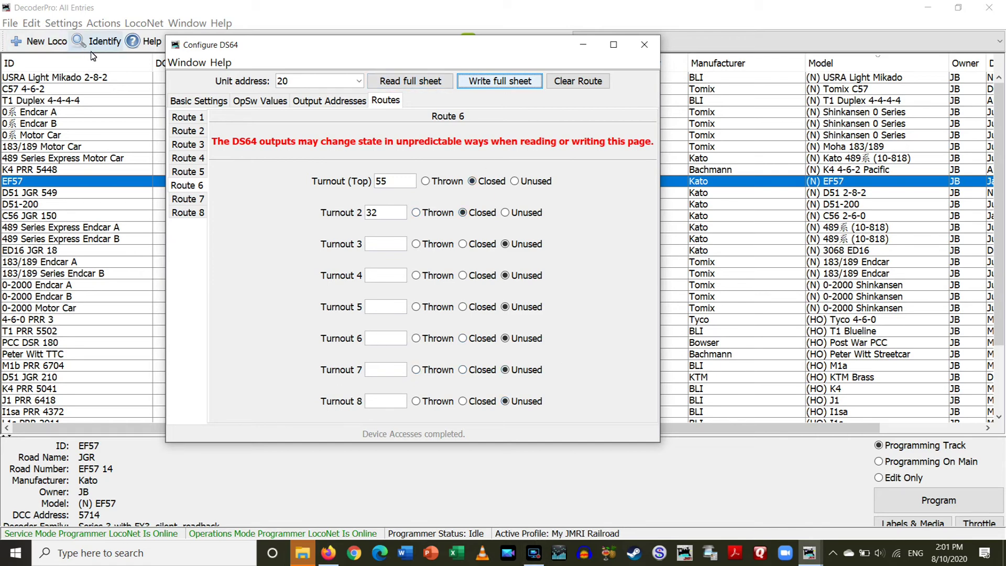
pyautogui.click(105, 23)
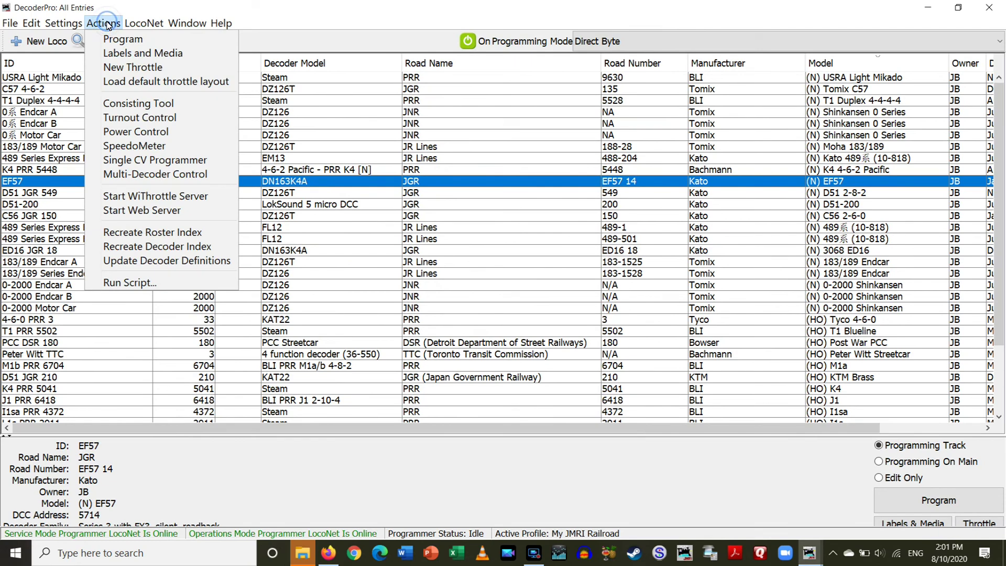
# Use Turnout Control to close turnout 55, then clear the turnout number field.
pyautogui.click(156, 117)
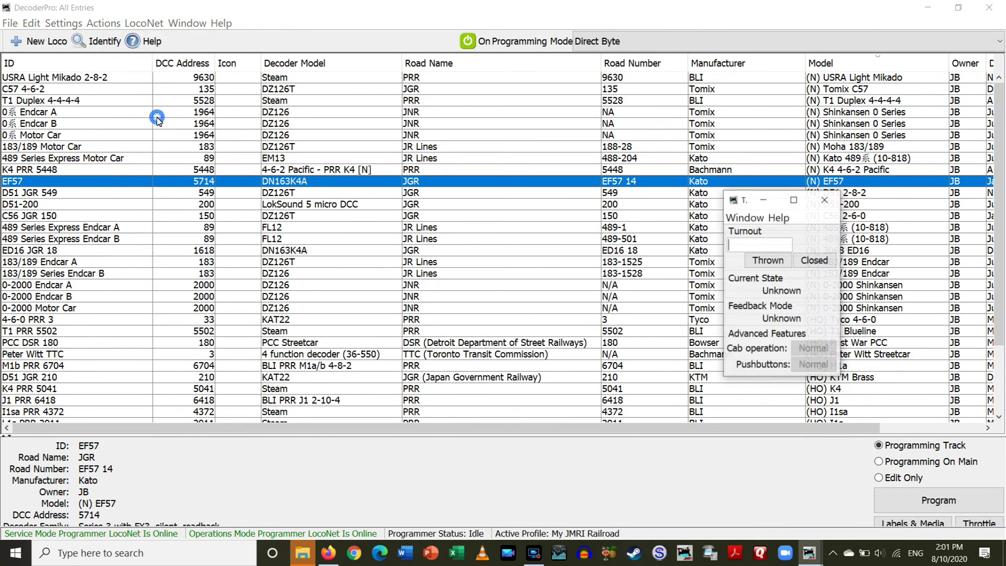
pyautogui.write('55')
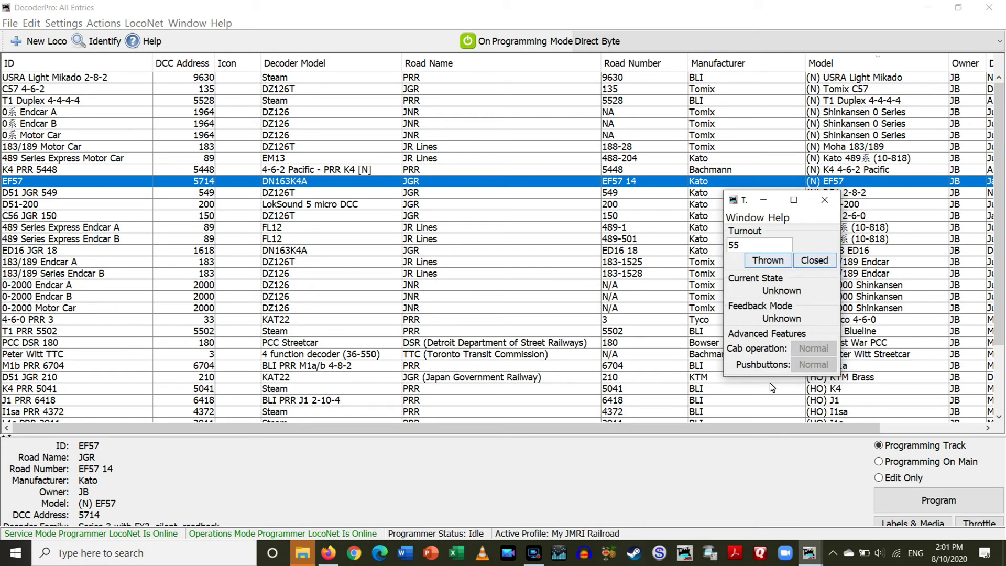
pyautogui.click(825, 265)
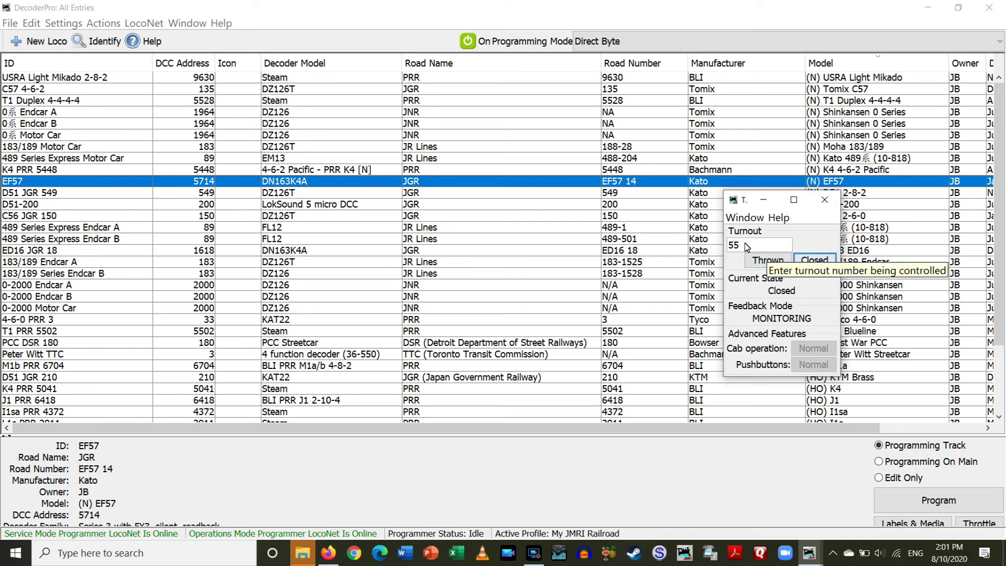
pyautogui.press('BackSpace')
pyautogui.press('BackSpace')
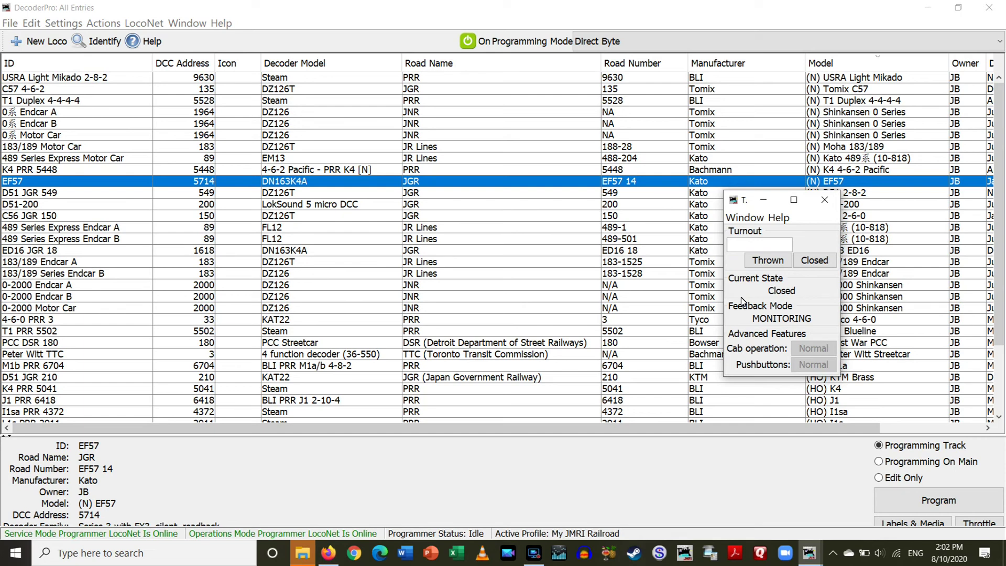
# Throw turnouts 11, 42 and 46 one after another.
pyautogui.write('11')
pyautogui.click(766, 261)
pyautogui.press('BackSpace')
pyautogui.press('BackSpace')
pyautogui.write('41')
pyautogui.press('BackSpace')
pyautogui.write('2')
pyautogui.click(768, 260)
pyautogui.hotkey('shift', 'Tab')
pyautogui.press('BackSpace')
pyautogui.press('BackSpace')
pyautogui.write('46')
pyautogui.click(768, 261)
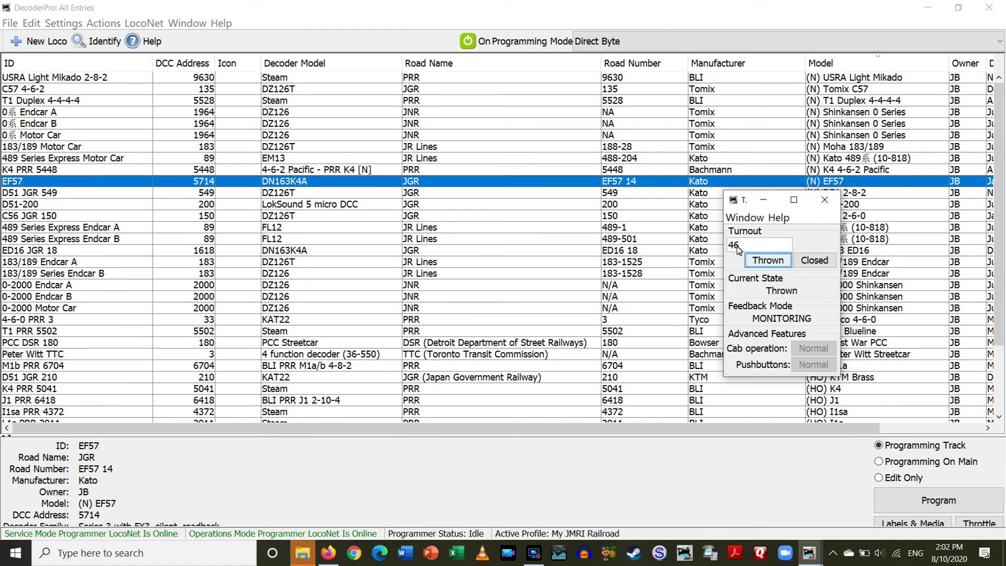
# Throw turnout 55, then close it to fire the reset route.
pyautogui.click(774, 259)
pyautogui.click(765, 244)
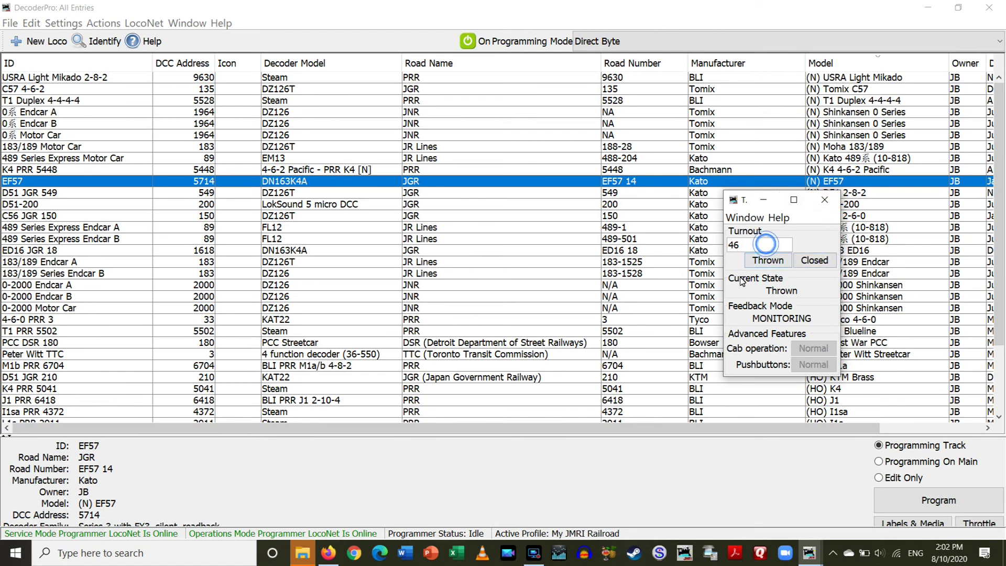
pyautogui.press('BackSpace')
pyautogui.write('55')
pyautogui.click(769, 263)
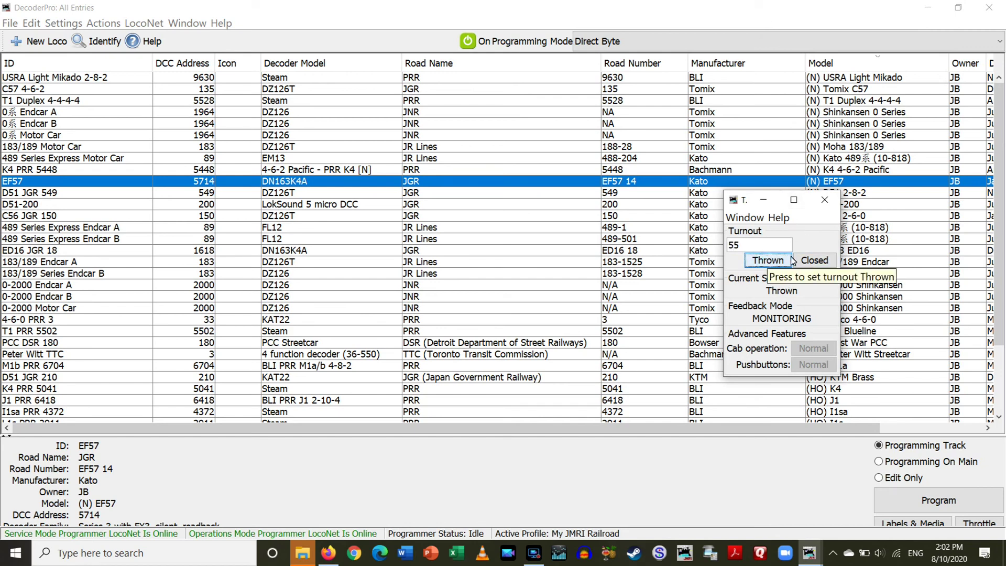
pyautogui.click(822, 260)
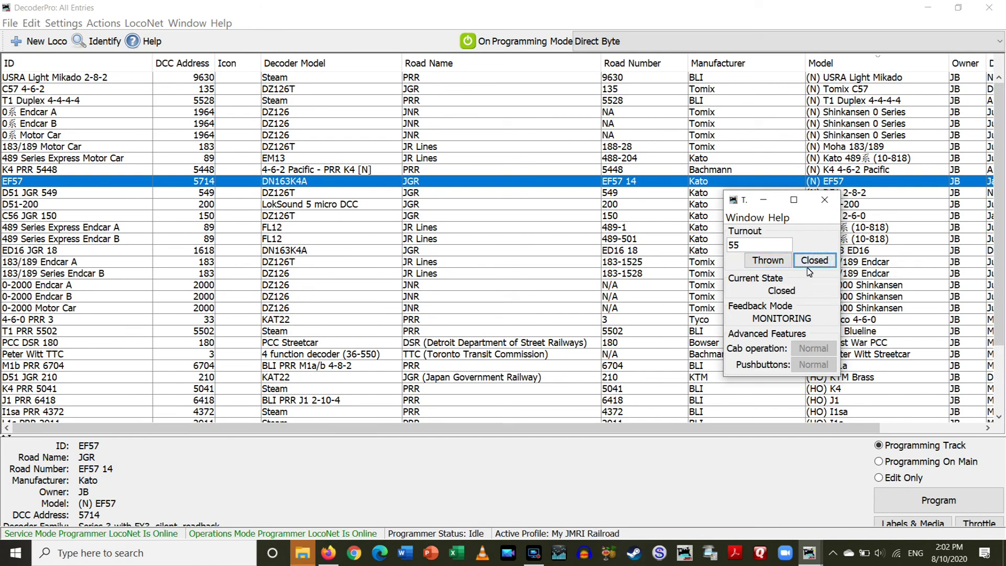